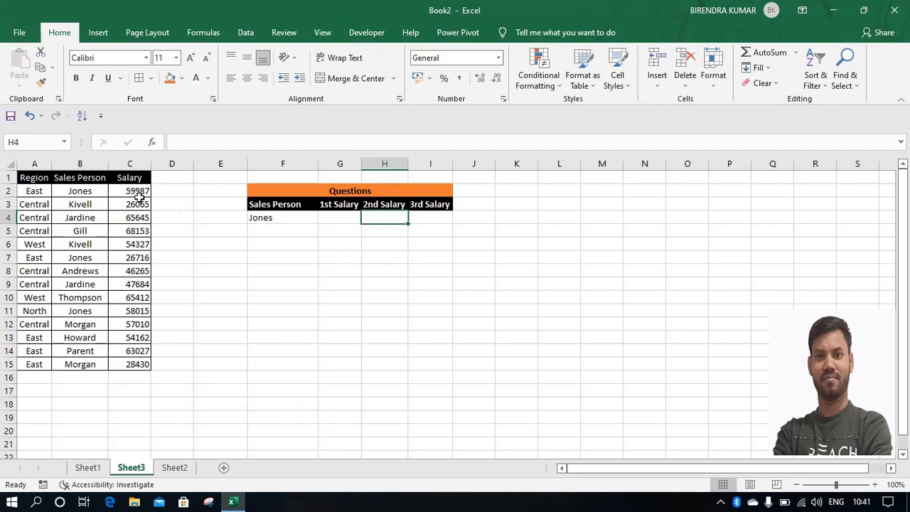
Examine the repeated names in the Sales Person column and the empty 1st, 2nd and 3rd Salary cells in the Questions table.
click(341, 218)
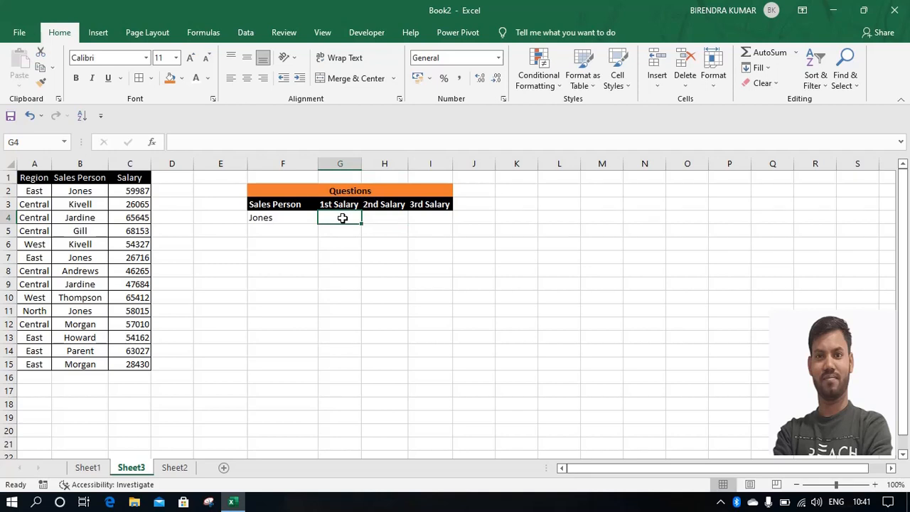
click(80, 178)
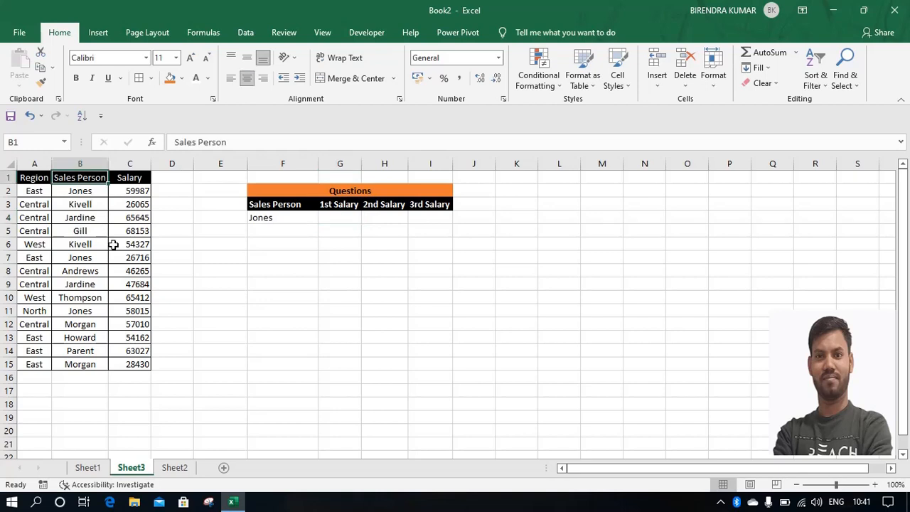
click(96, 190)
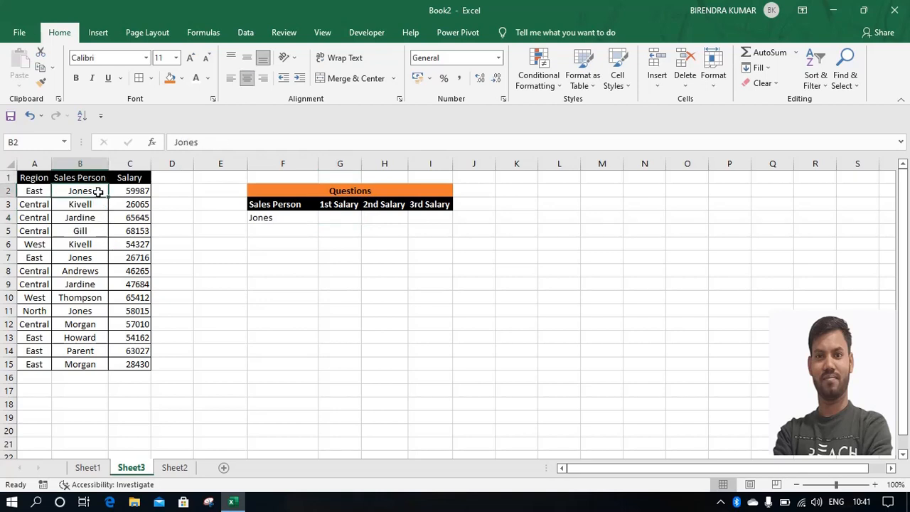
click(91, 218)
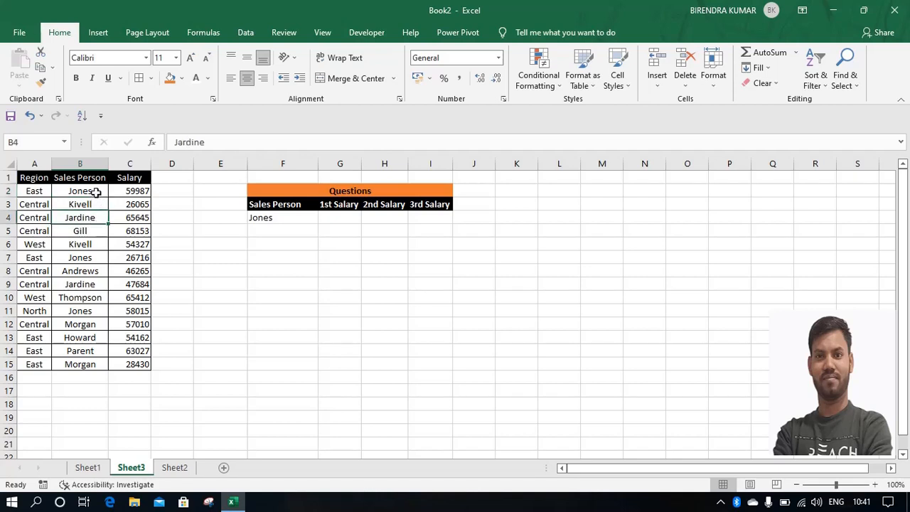
click(96, 191)
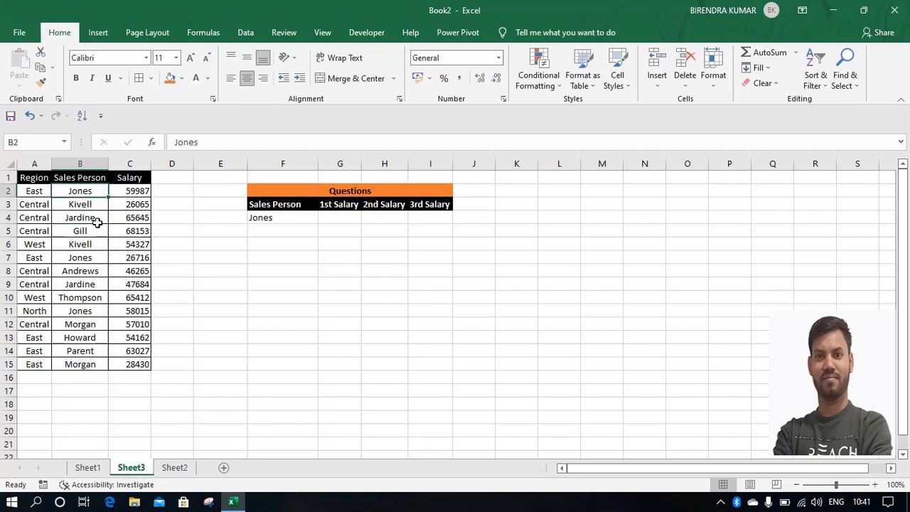
click(98, 258)
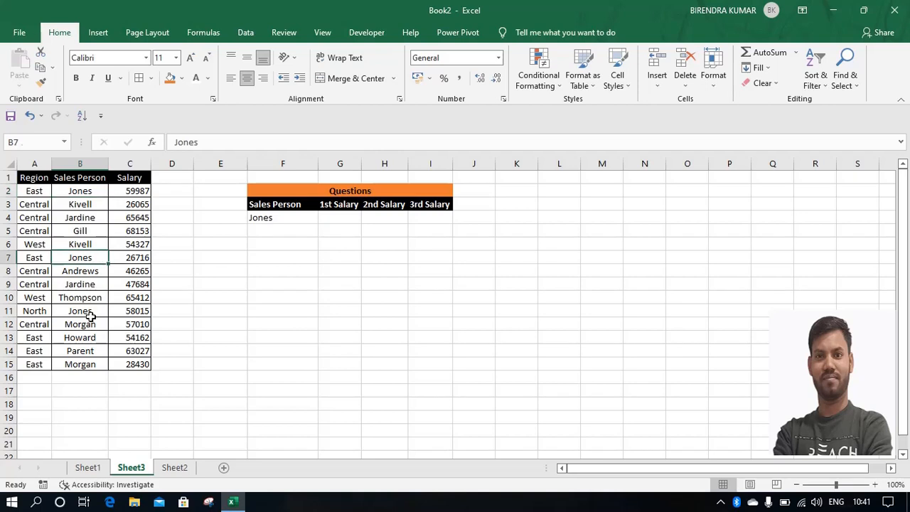
click(354, 218)
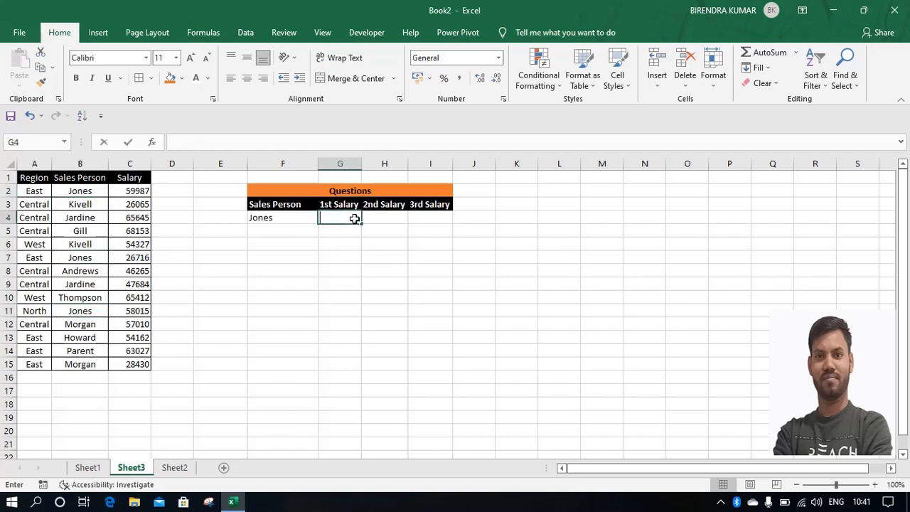
click(291, 215)
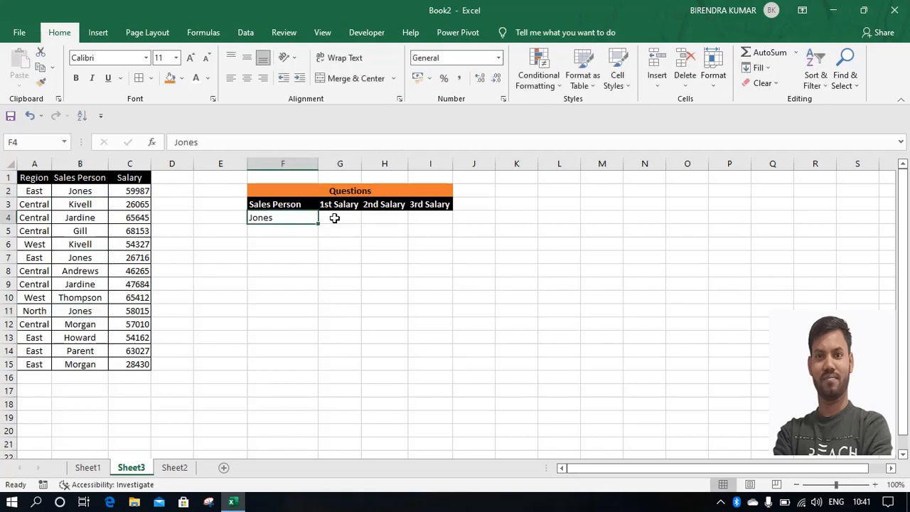
click(348, 218)
click(387, 223)
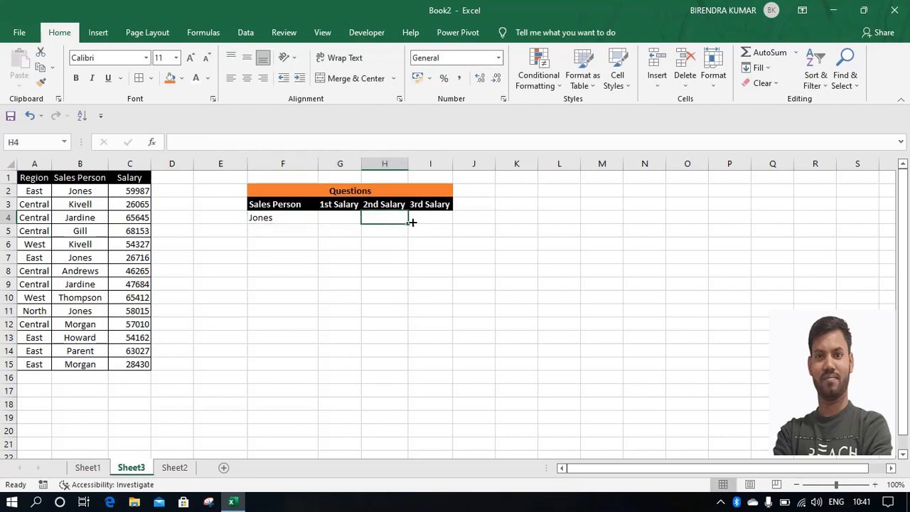
click(429, 223)
click(334, 218)
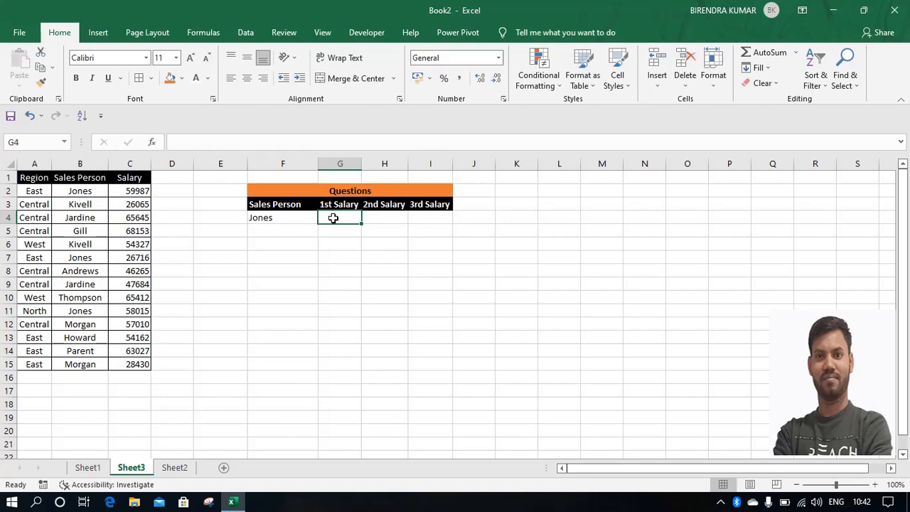
click(99, 312)
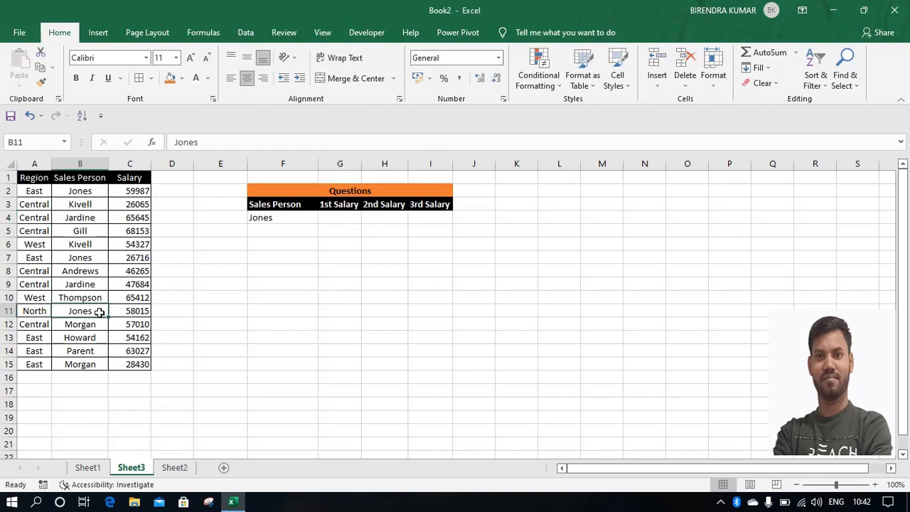
click(346, 216)
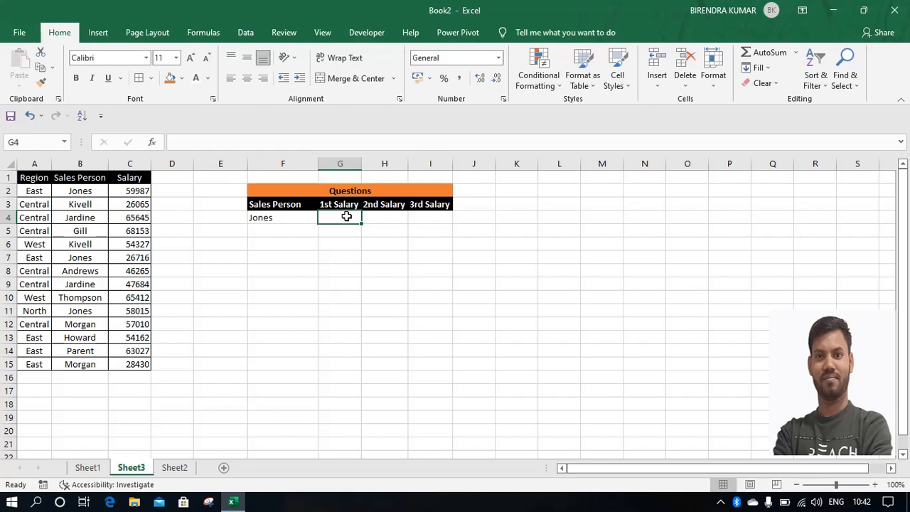
click(384, 213)
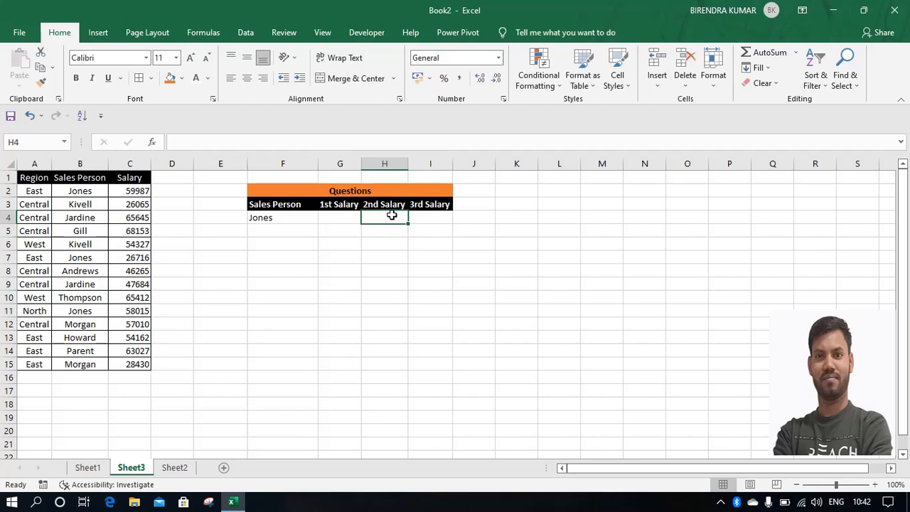
Insert a new column before Sales Person, headed Helper, and make it wider.
click(81, 165)
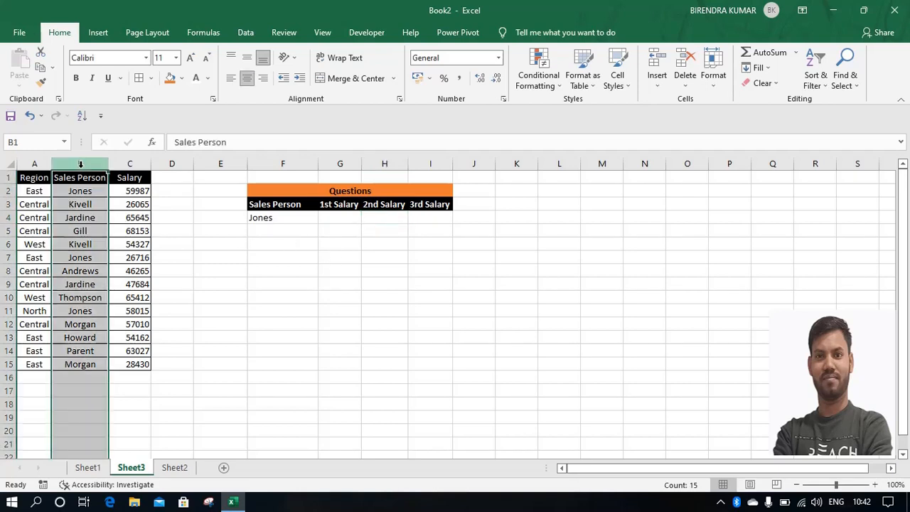
key(ctrl+shift+plus)
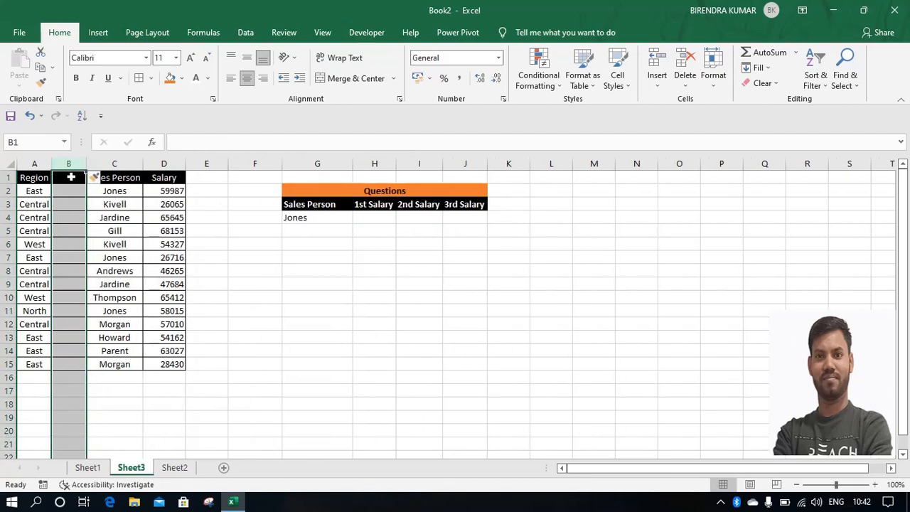
click(71, 177)
text(Helper)
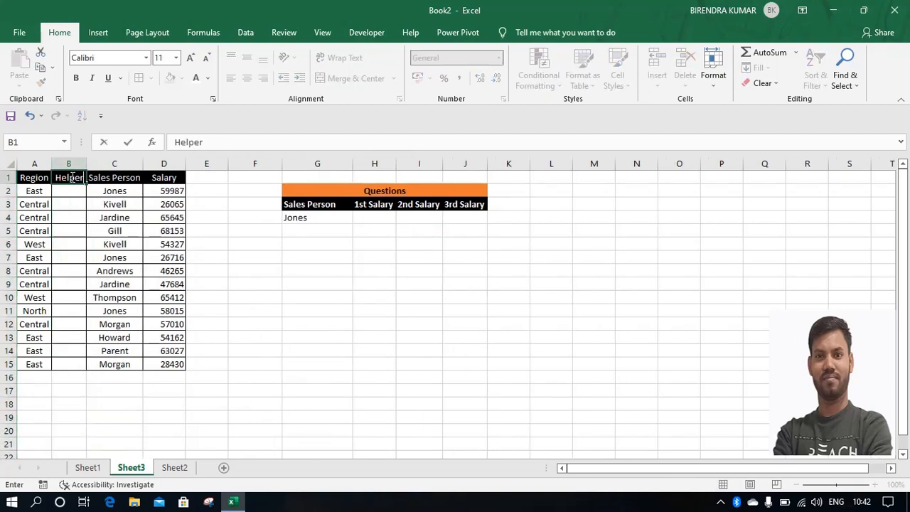
key(Return)
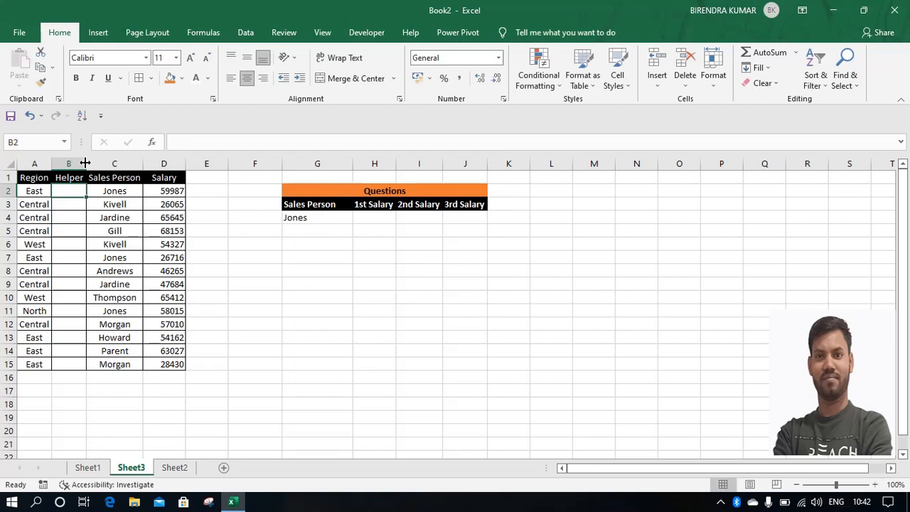
drag(86, 164, 113, 165)
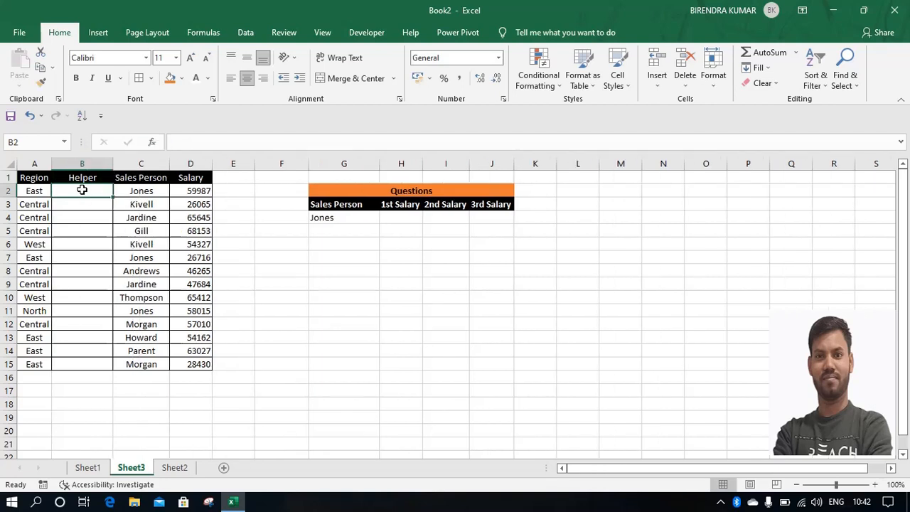
In B2, build the formula =C2&COUNTIF(C2:C2,C2) to join the sales person's name with its occurrence count.
click(133, 189)
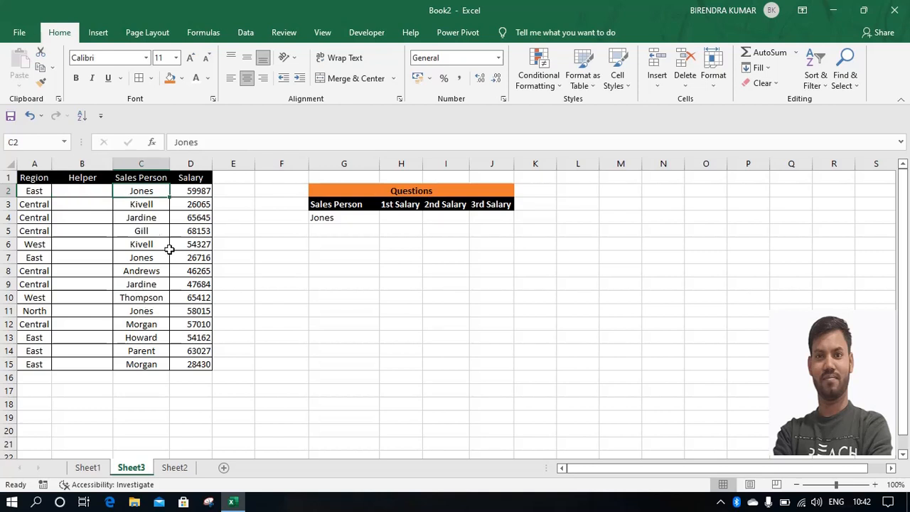
click(97, 195)
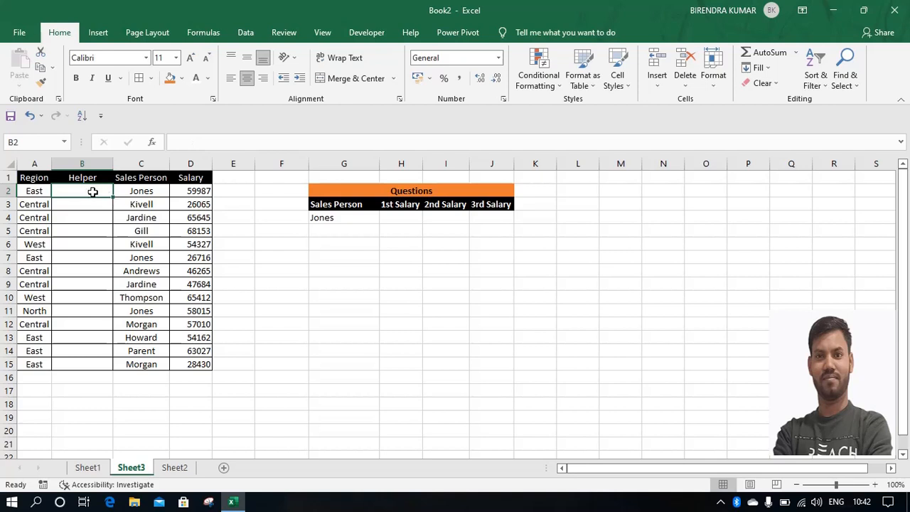
text(=)
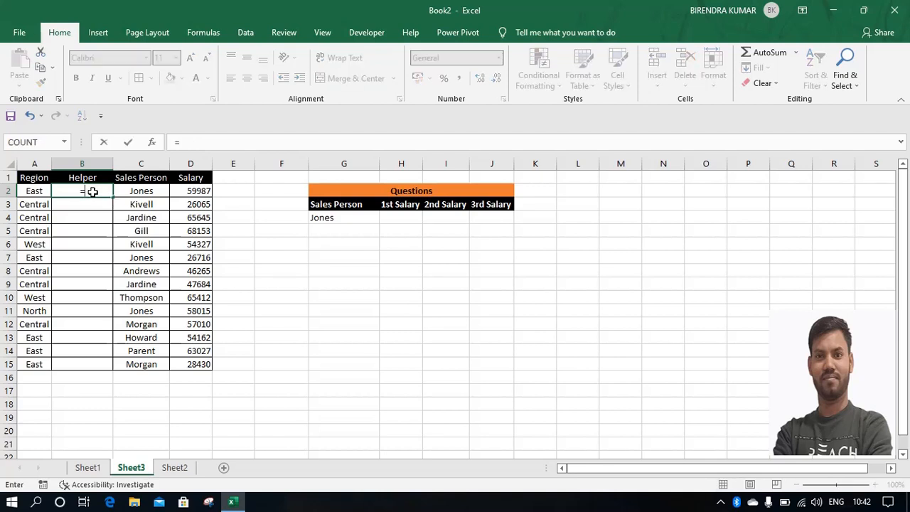
key(Right)
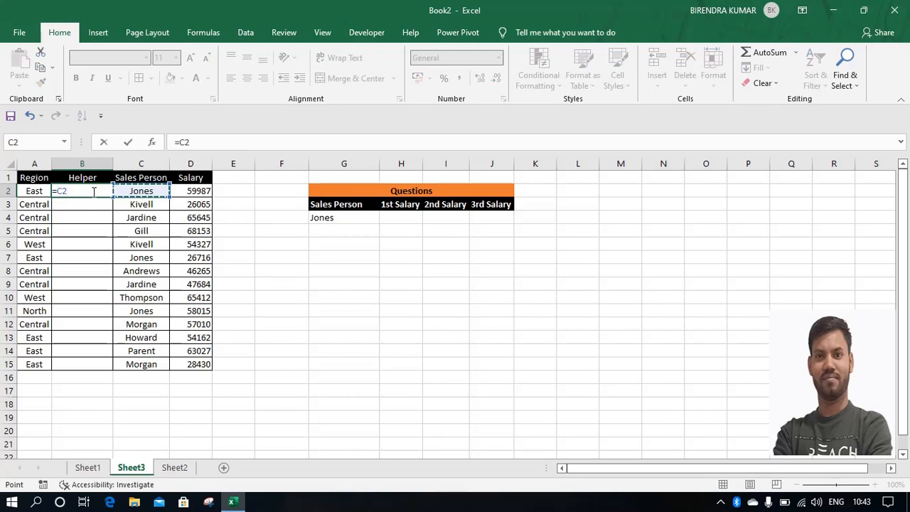
text(&count)
key(Down)
key(Down)
key(Down)
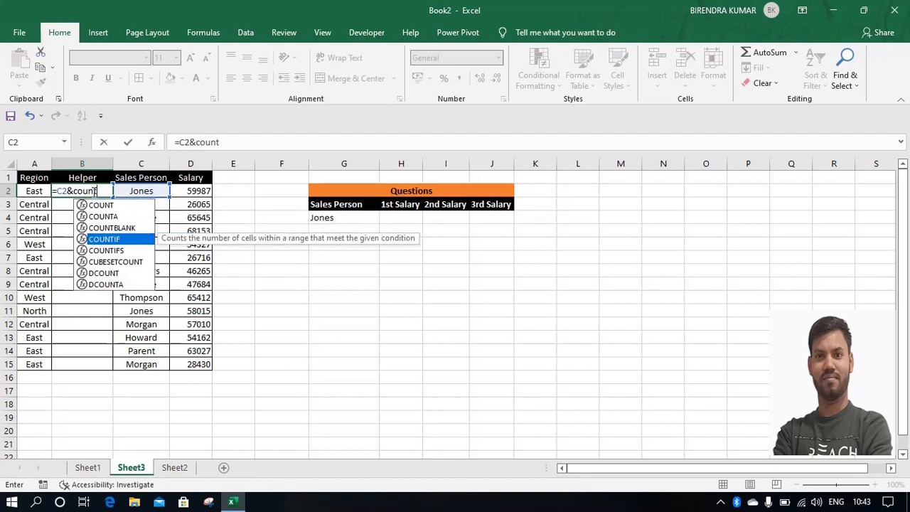
key(Tab)
key(Right)
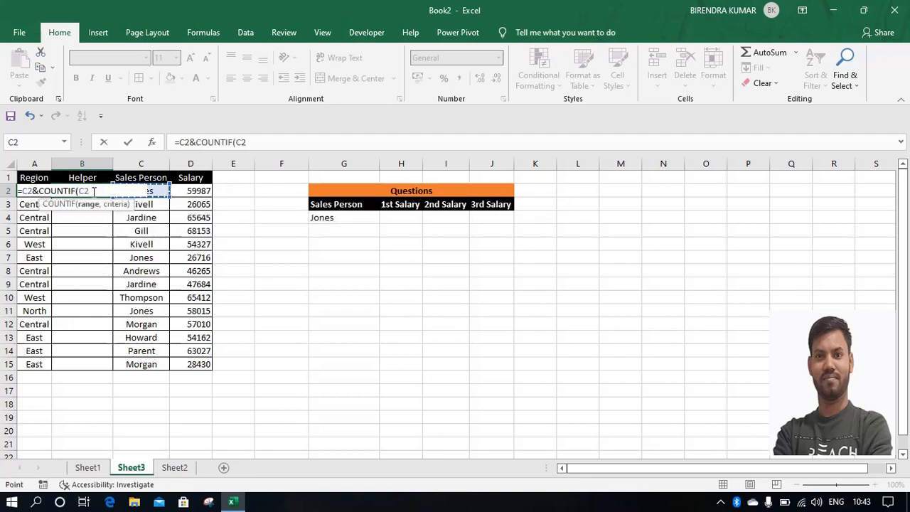
key(F8)
text(,)
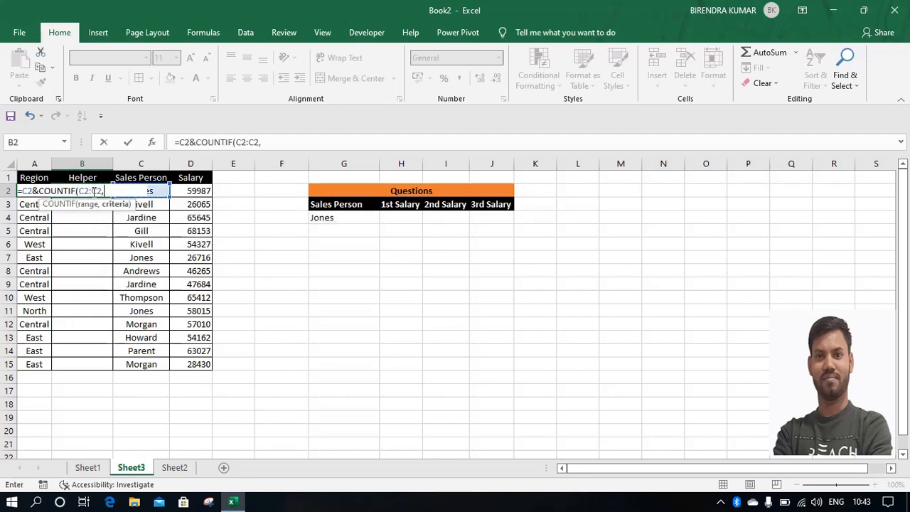
key(Right)
text())
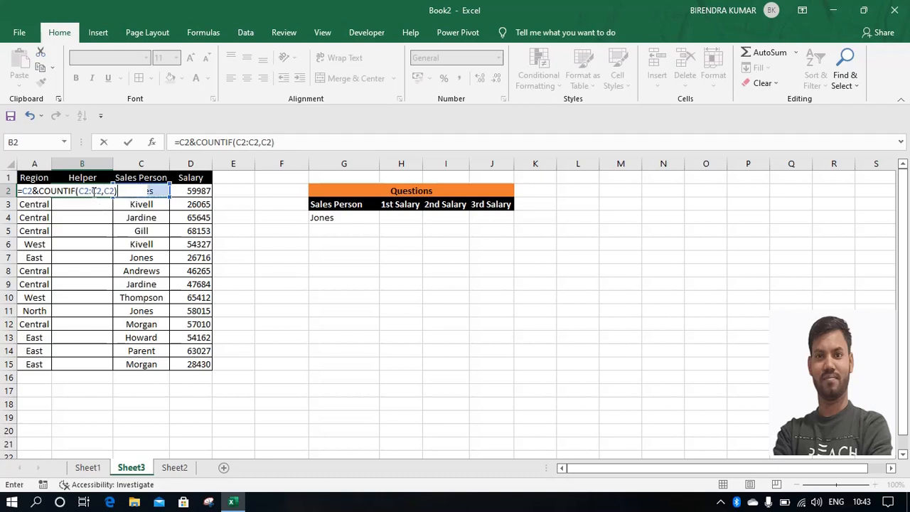
Make the start of the COUNTIF range absolute as $C$2:C2 and enter the formula in B2.
click(244, 145)
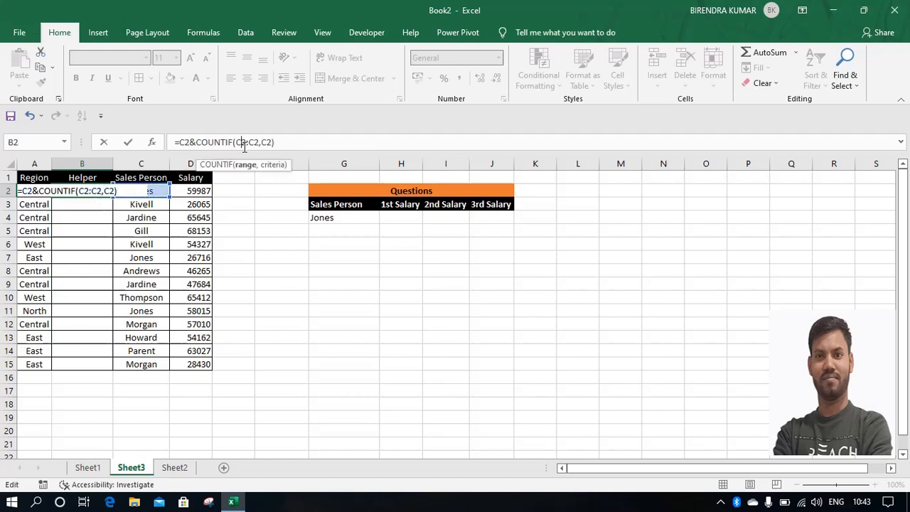
key(F4)
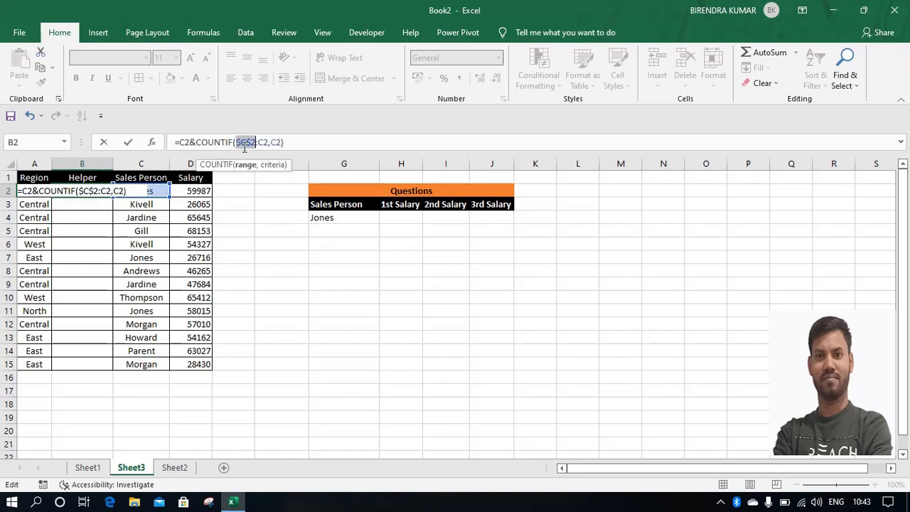
click(290, 142)
key(Return)
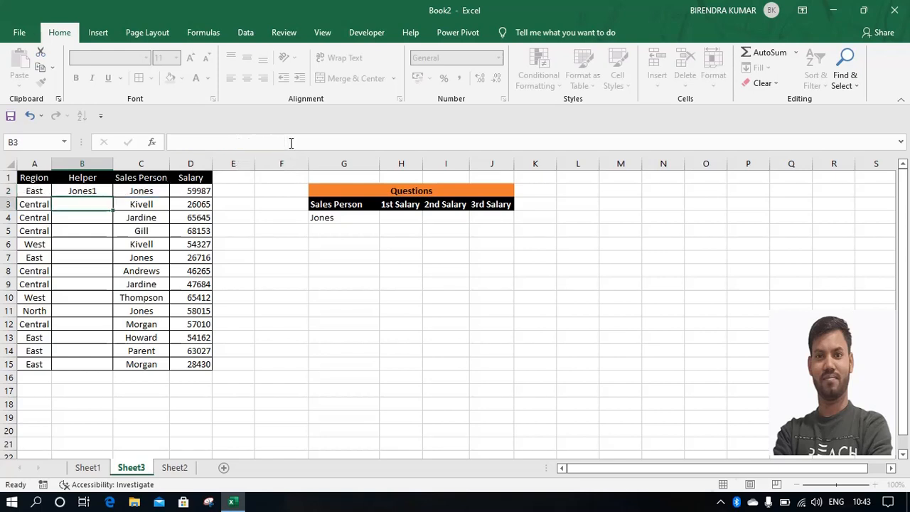
Fill the B2 formula down the Helper column to row 15.
key(Right)
key(ctrl+Down)
key(Left)
key(ctrl+shift+Up)
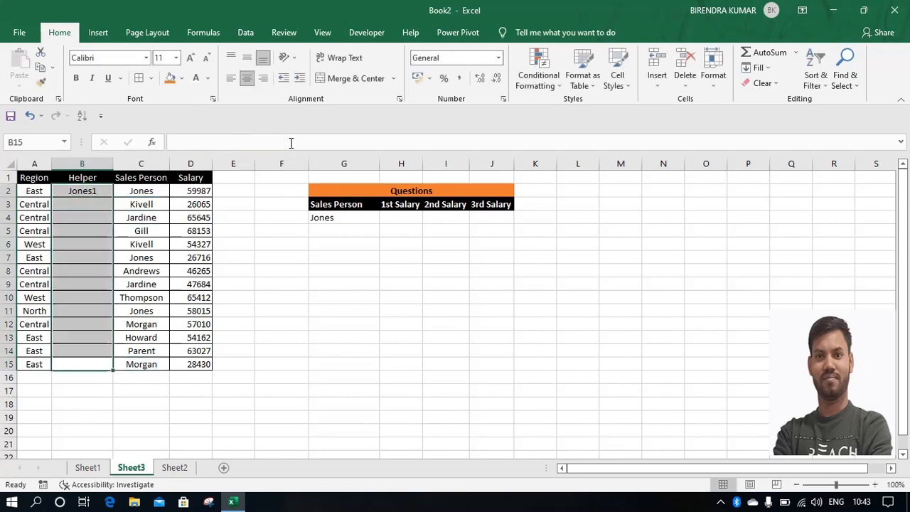
key(ctrl+d)
Check the filled Helper formulas from row 15 back up to the first data rows.
key(Down)
key(Up)
key(Up)
key(Up)
key(Up)
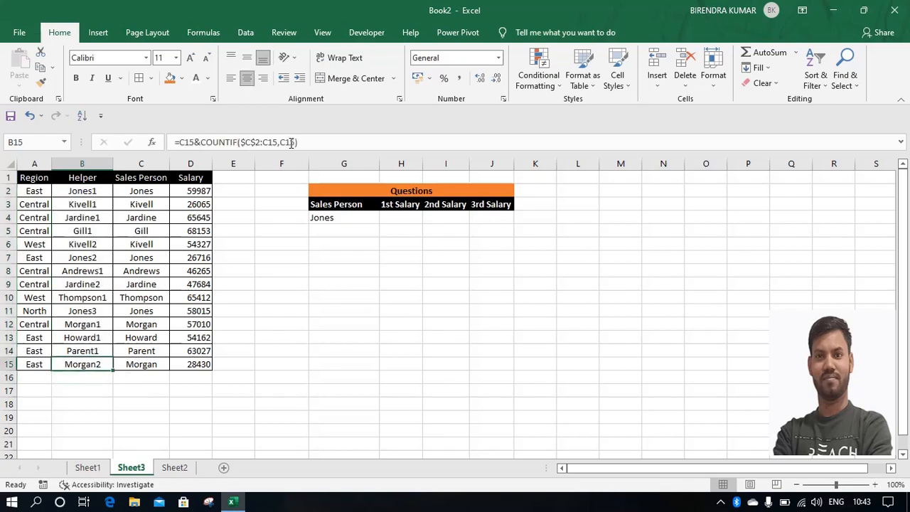
key(Up)
key(Up)
key(Up)
key(Up)
key(Up)
key(Up)
key(Up)
key(Up)
key(Up)
key(Up)
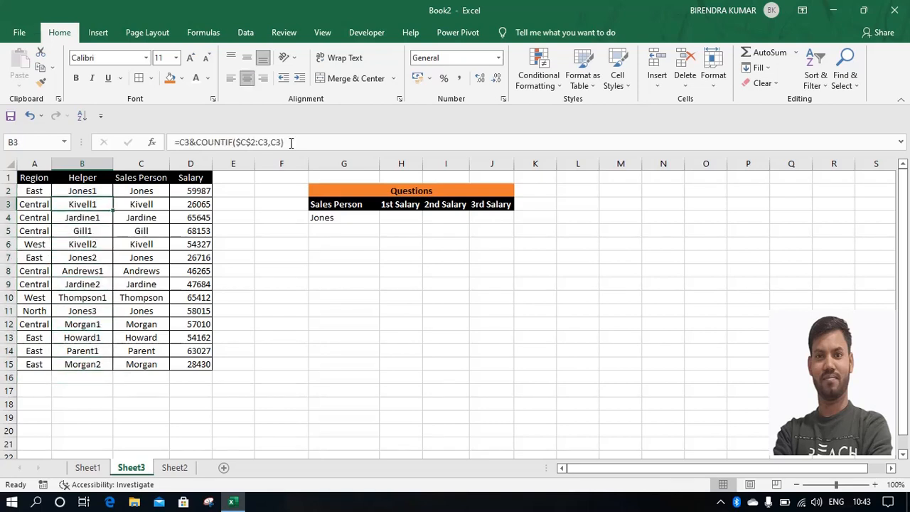
Compare the Helper values with the Sales Person names, following the occurrence numbers of the name in C2 down the list.
key(Right)
key(Left)
key(Right)
key(Left)
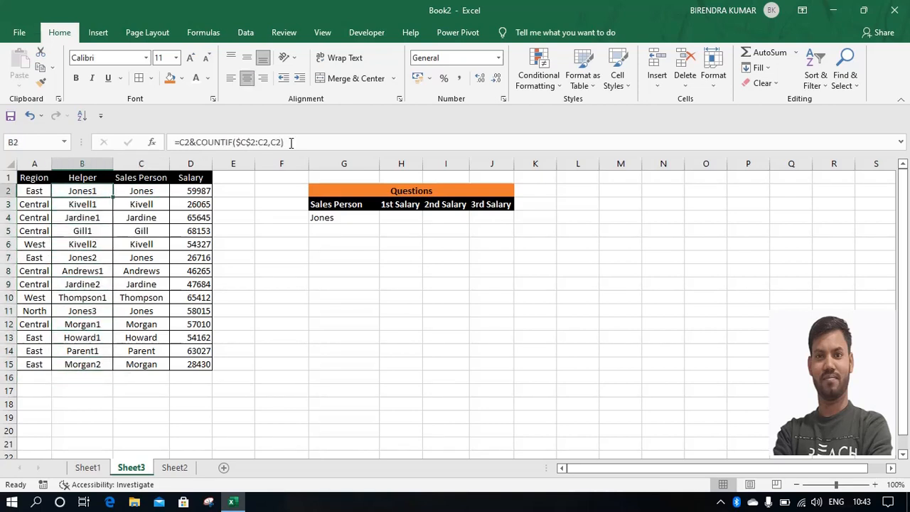
key(Down)
key(Down)
key(Down)
key(Down)
key(Down)
key(Right)
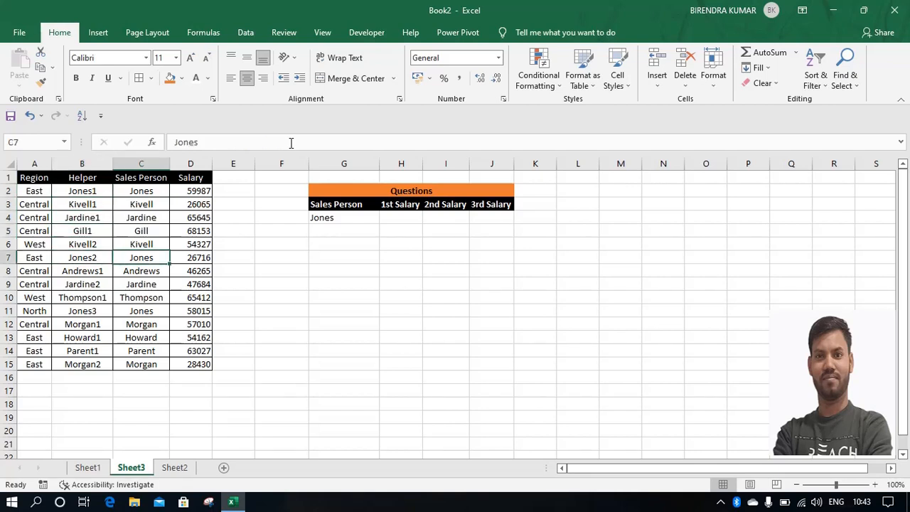
key(Left)
key(Left)
key(Right)
key(Down)
key(Down)
key(Down)
key(Down)
key(Down)
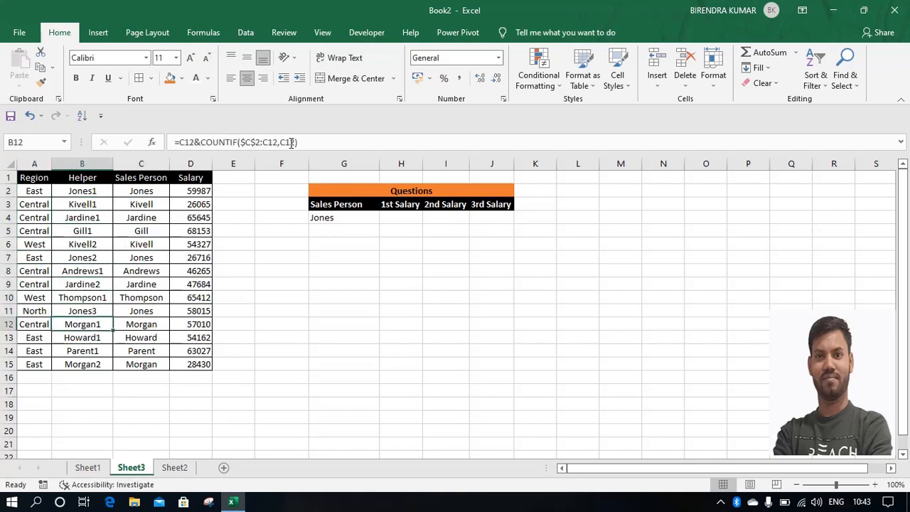
Review the Helper formulas from row 12 up to the first data rows, comparing how their COUNTIF ranges grow.
key(Right)
key(Up)
key(Left)
key(Up)
key(Up)
key(Up)
key(Up)
key(Up)
key(Up)
key(Up)
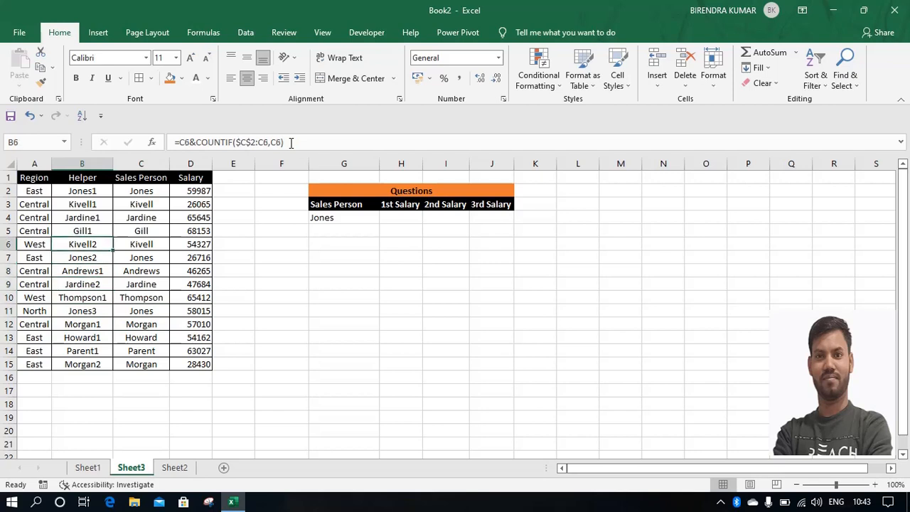
key(Down)
key(Down)
key(Down)
key(Up)
key(Up)
key(Up)
key(Up)
key(Up)
key(Down)
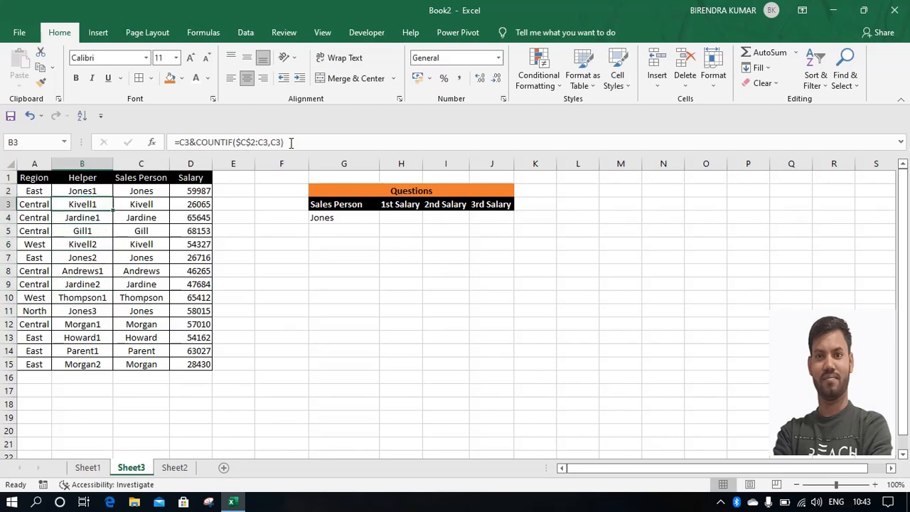
Compare the Helper entries in B3 and B6 with the repeated Sales Person name in C3 and C6.
key(Right)
key(Left)
key(Down)
key(Down)
key(Down)
key(Right)
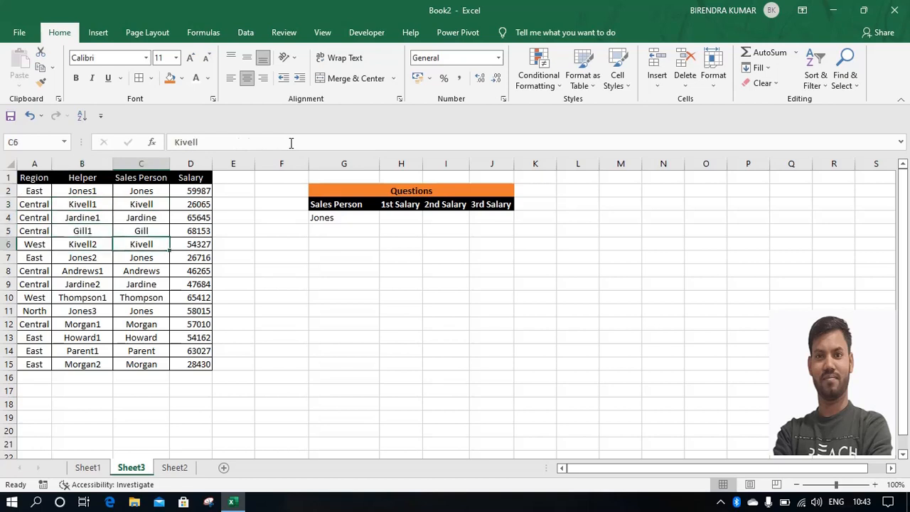
key(Left)
key(Right)
key(Right)
key(Up)
key(Up)
key(Up)
key(Up)
key(Up)
key(Left)
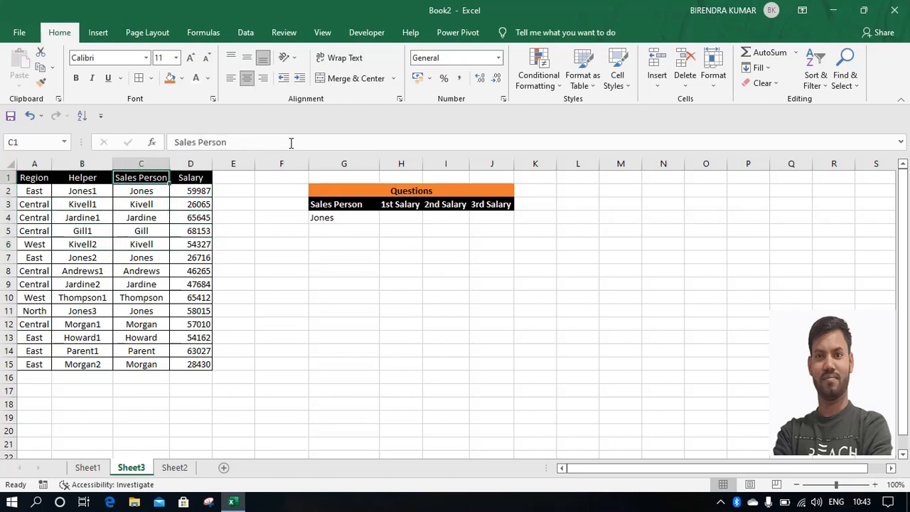
Start a VLOOKUP formula in the 1st Salary cell H4 with G4 as the lookup value.
key(Right)
key(Right)
key(Right)
key(Right)
key(Right)
key(Down)
key(Down)
key(Down)
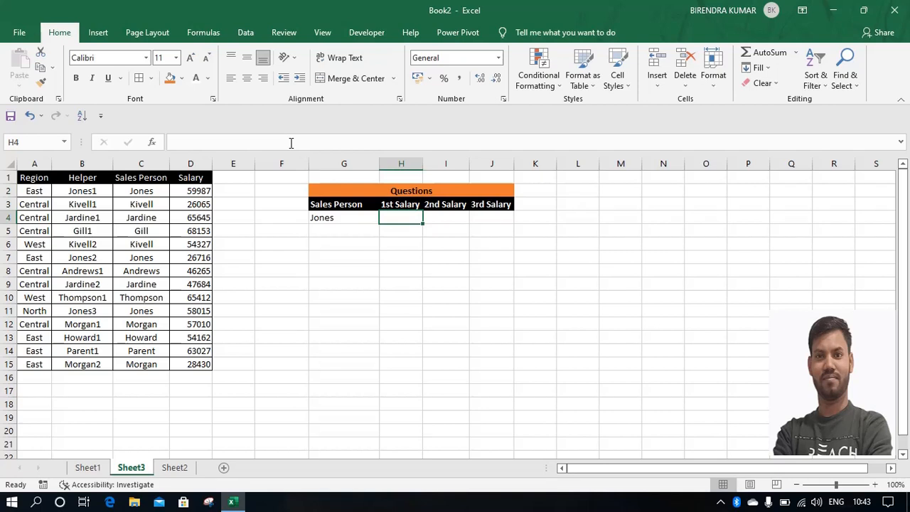
text(=vl)
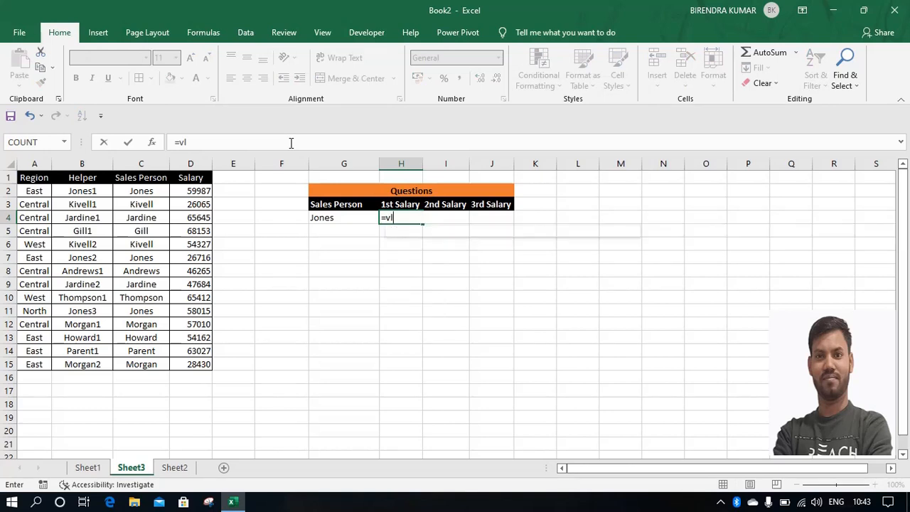
key(Tab)
key(Left)
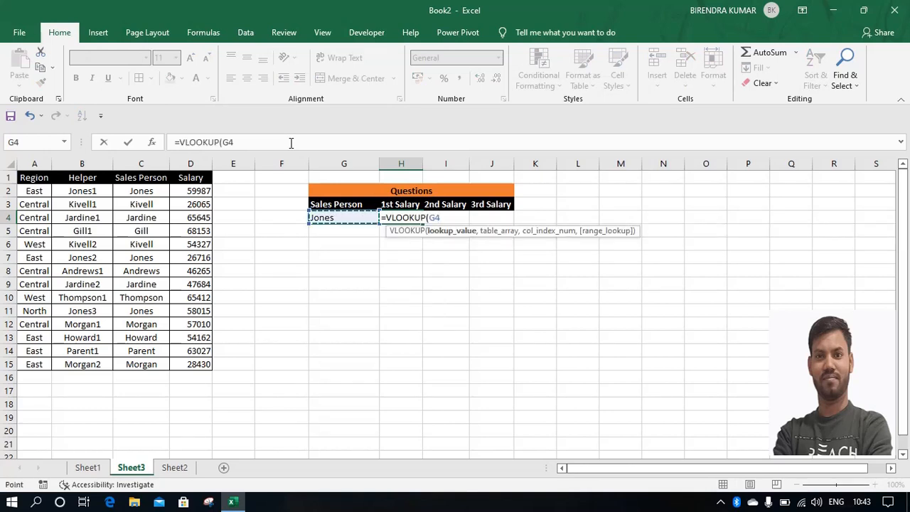
text(,)
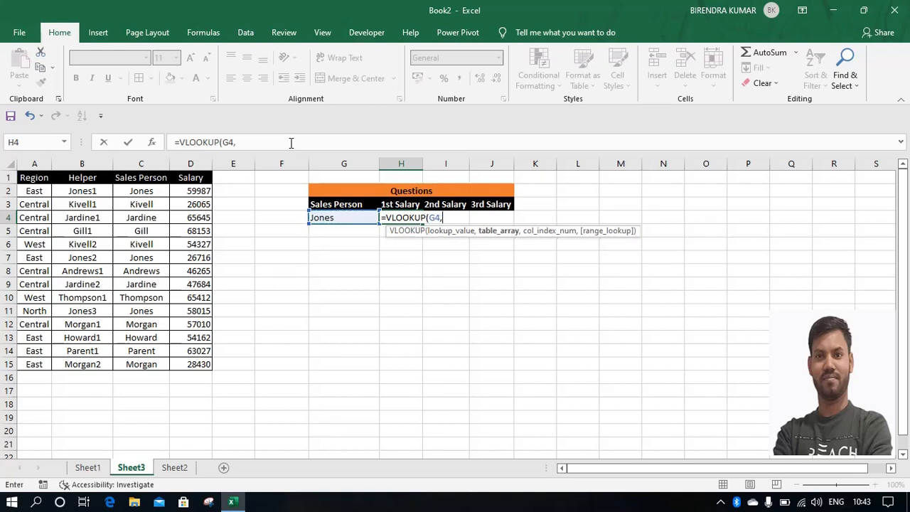
Extend the lookup value to G4&COLUMNS(H3:H3) so it carries an occurrence number.
key(BackSpace)
text(&coun)
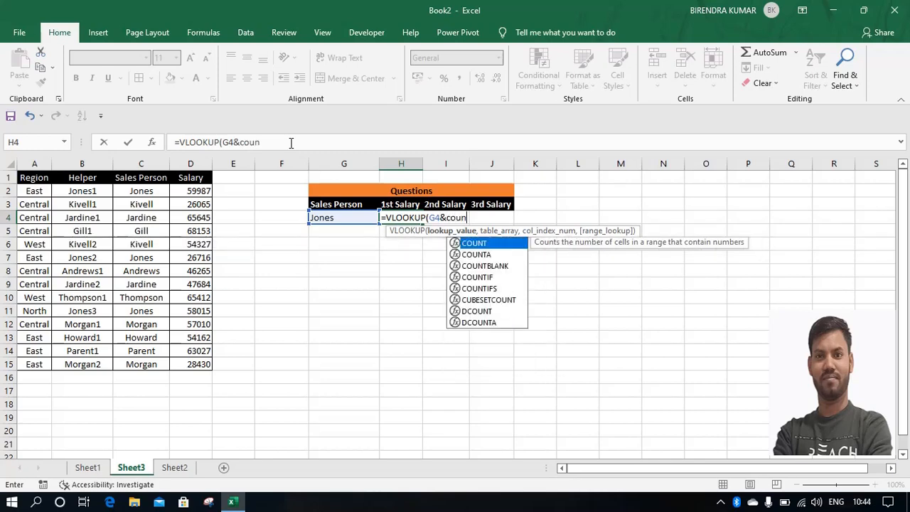
key(BackSpace)
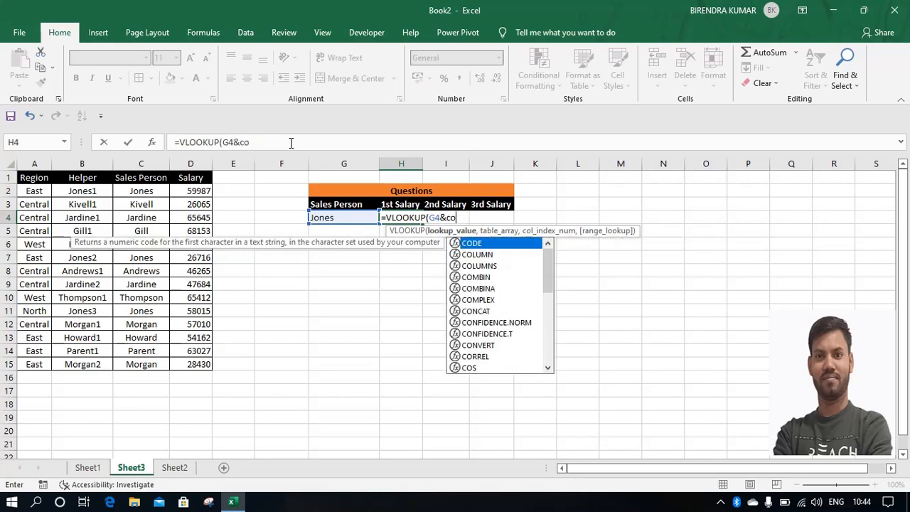
text(l)
key(Down)
key(Tab)
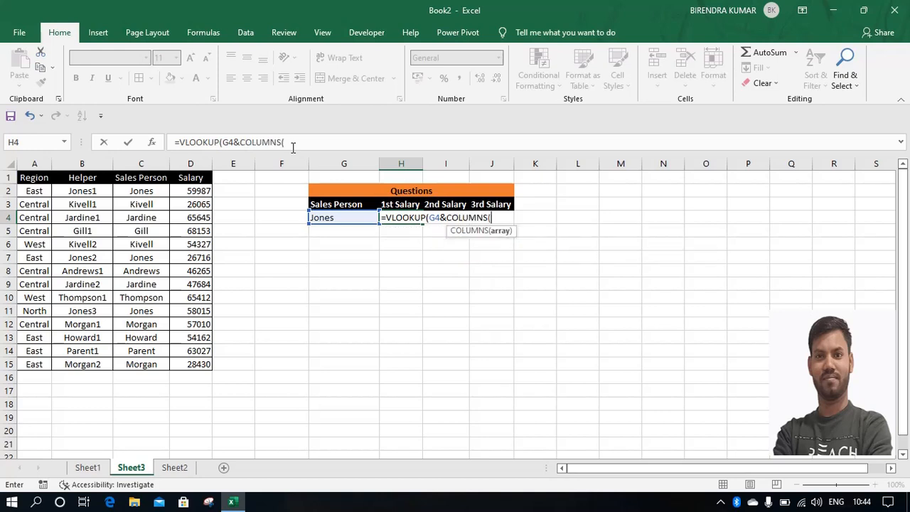
key(Up)
text(:H3))
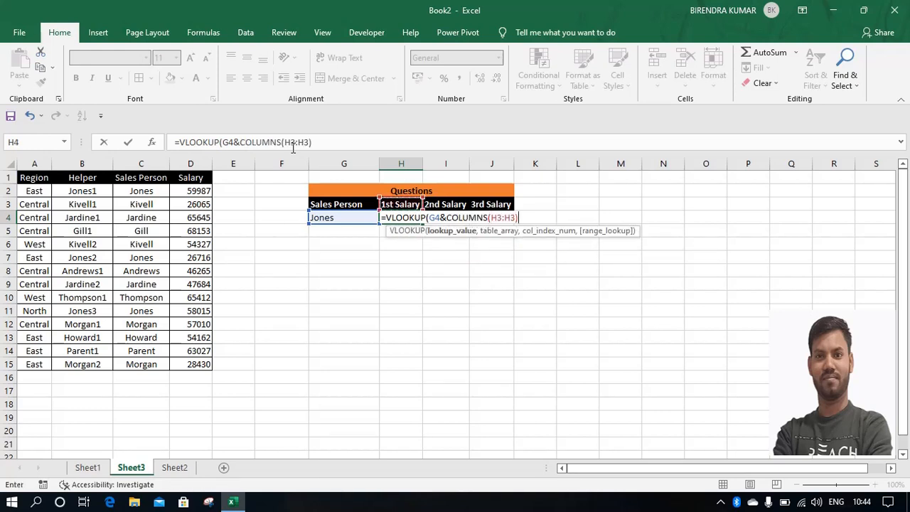
Complete the H4 VLOOKUP with table array $B$2:$D$15, column index 3 and exact match 0, and enter it.
text(,)
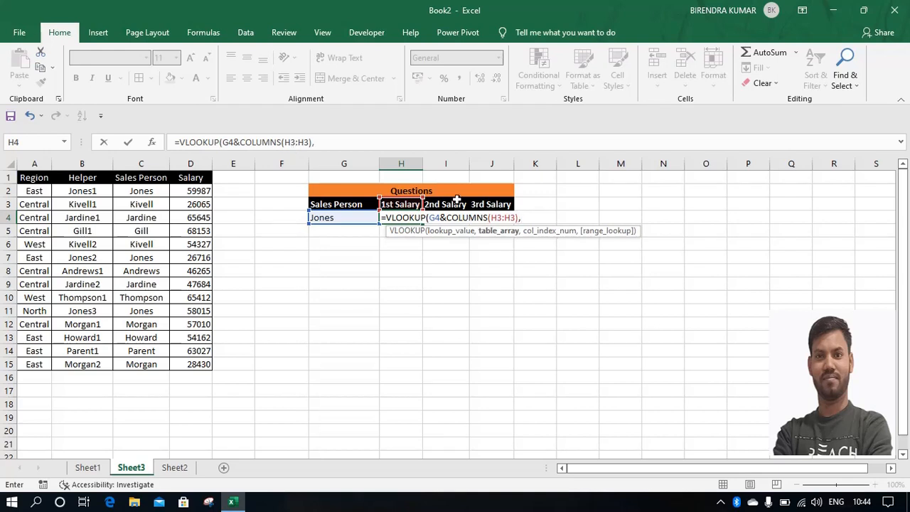
drag(85, 190, 202, 366)
key(F4)
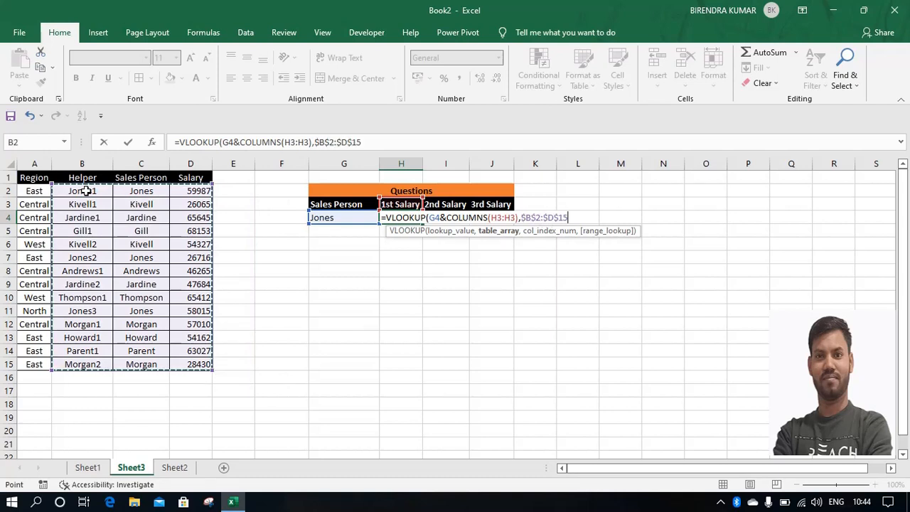
text(,)
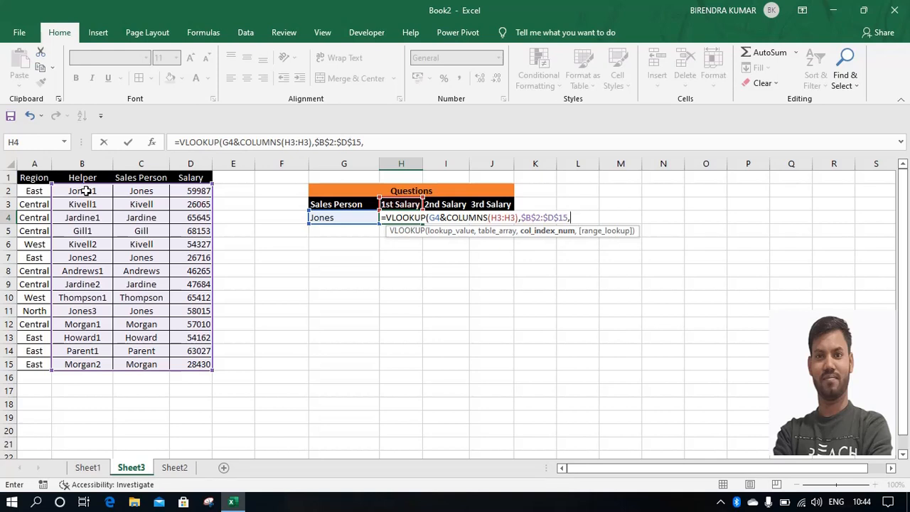
text(3,)
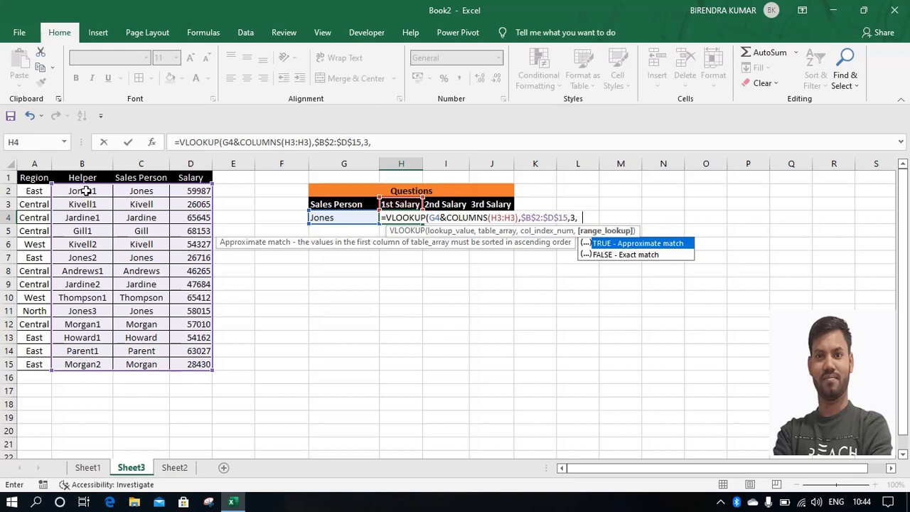
text(0))
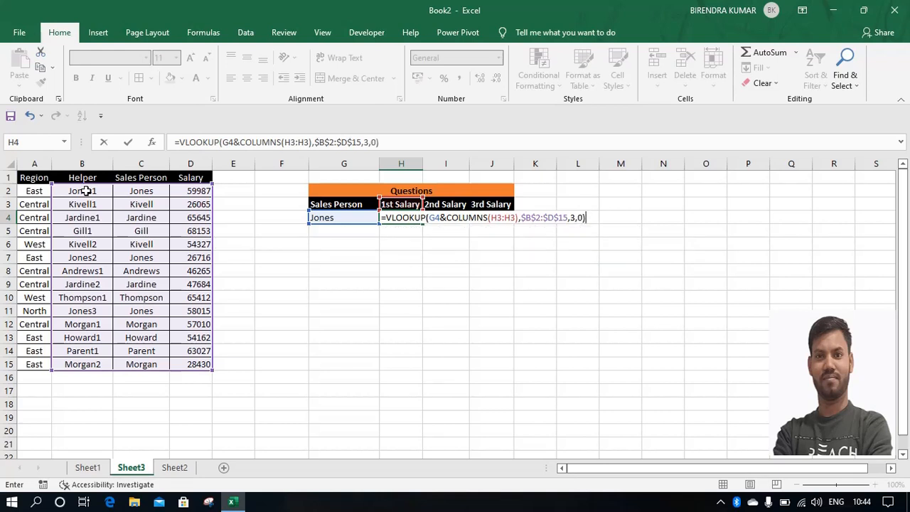
key(ctrl+Return)
key(Return)
key(Up)
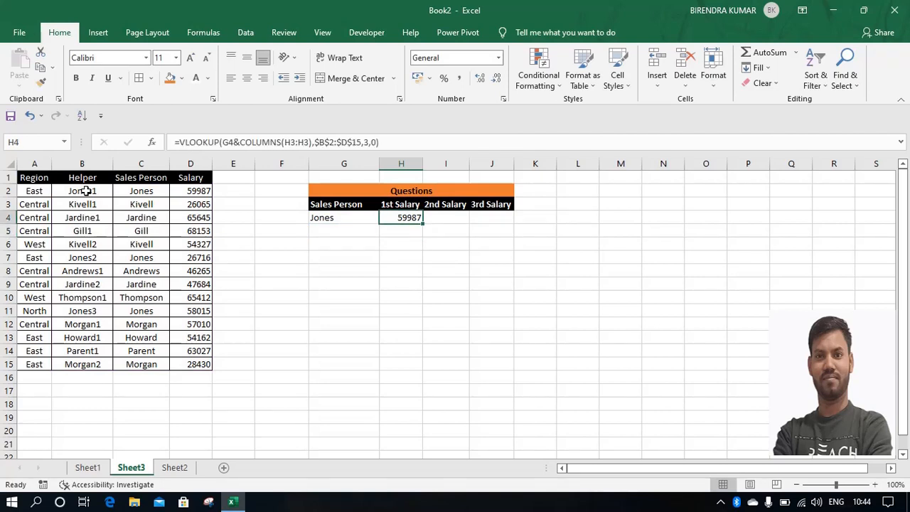
Try to fill the H4 lookup formula across to I4 and J4.
key(shift+Right)
key(shift+Right)
key(ctrl+r)
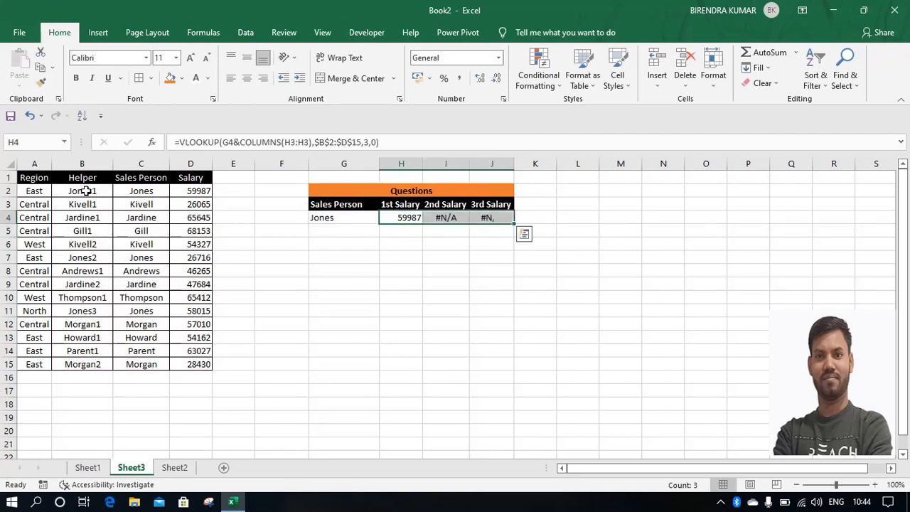
key(Right)
click(86, 191)
key(Left)
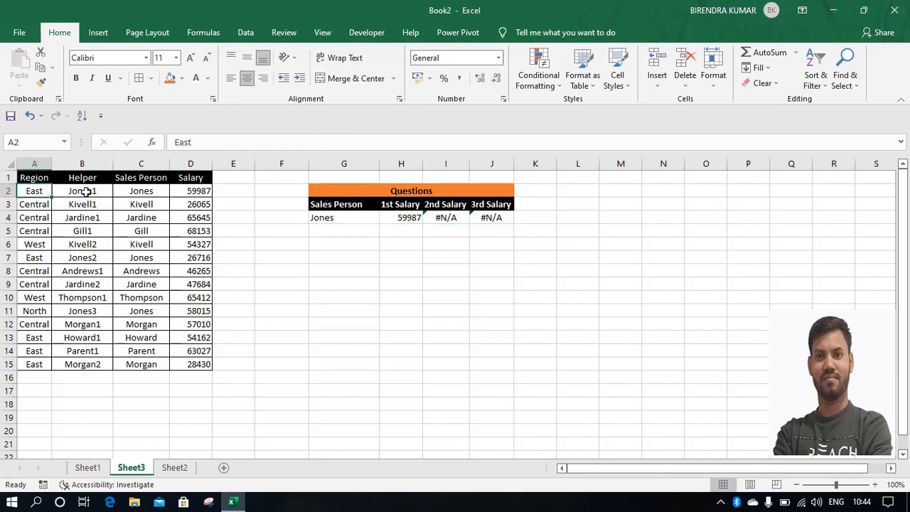
Lock the references in the H4 formula as $G4 and $H$3:H3 and enter it.
click(402, 219)
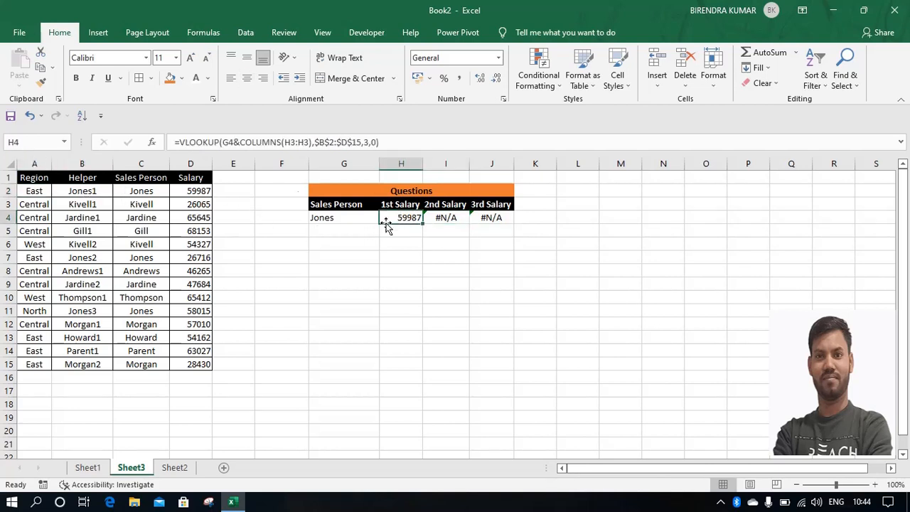
click(235, 142)
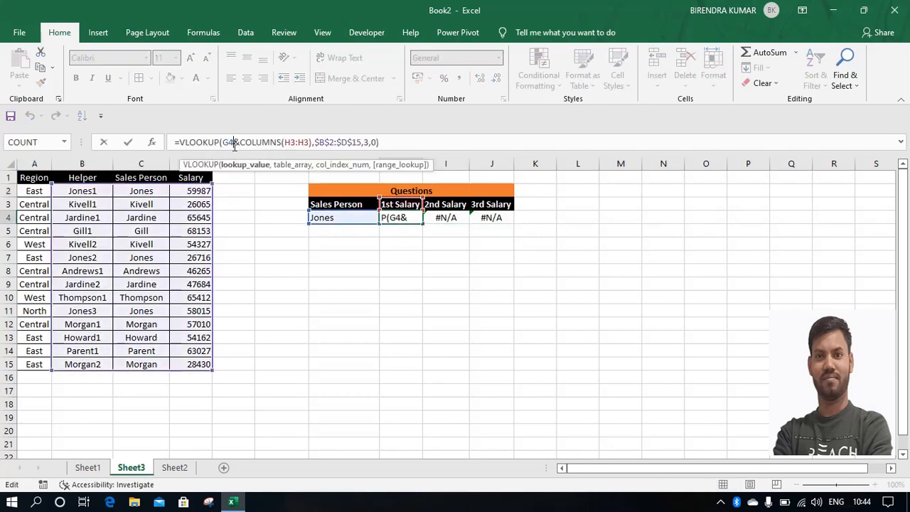
key(F4)
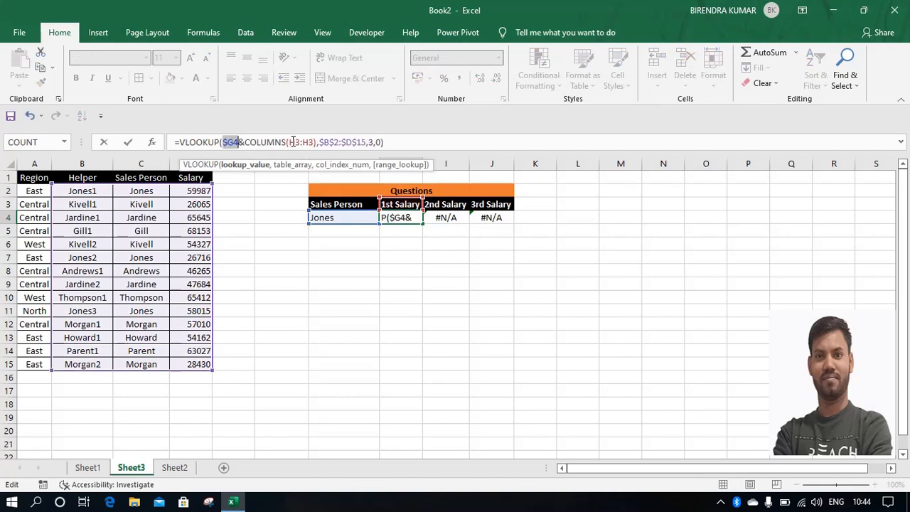
click(290, 142)
key(F4)
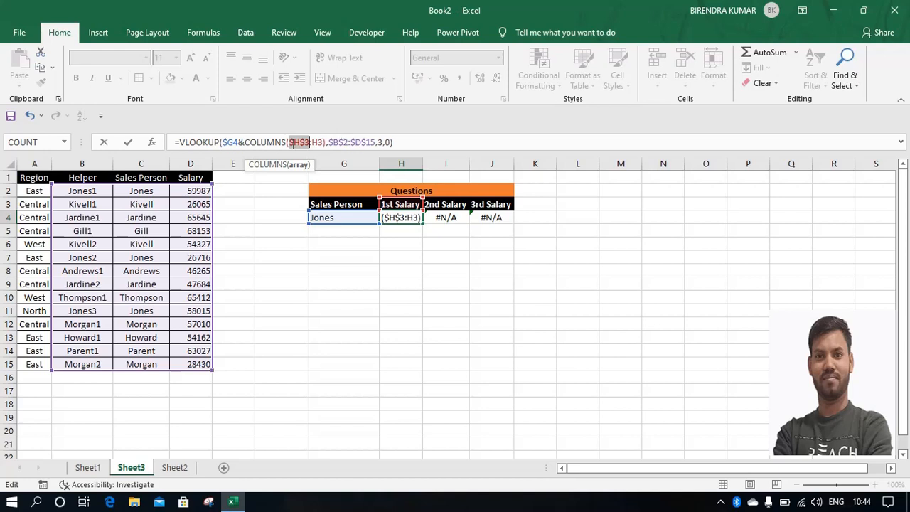
key(Return)
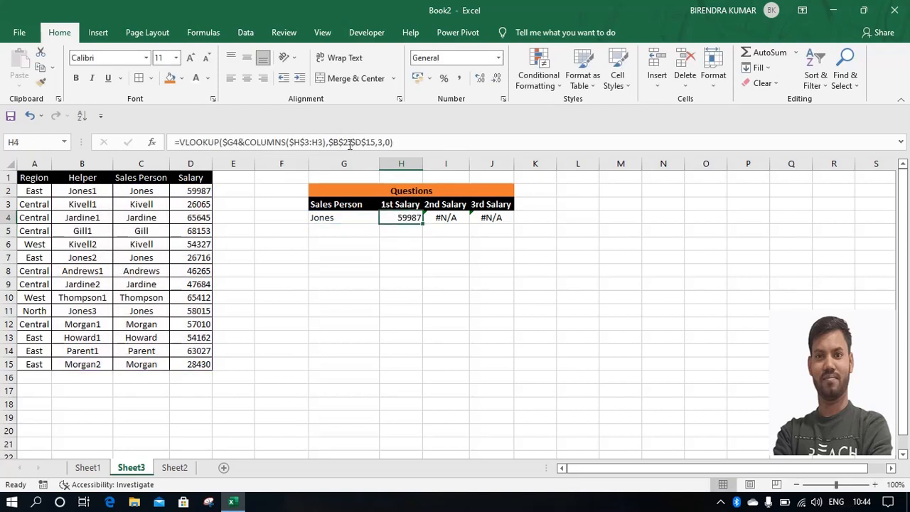
Fill the corrected H4 formula across the 2nd and 3rd Salary cells to J4.
key(shift+Right)
key(shift+Right)
key(ctrl+r)
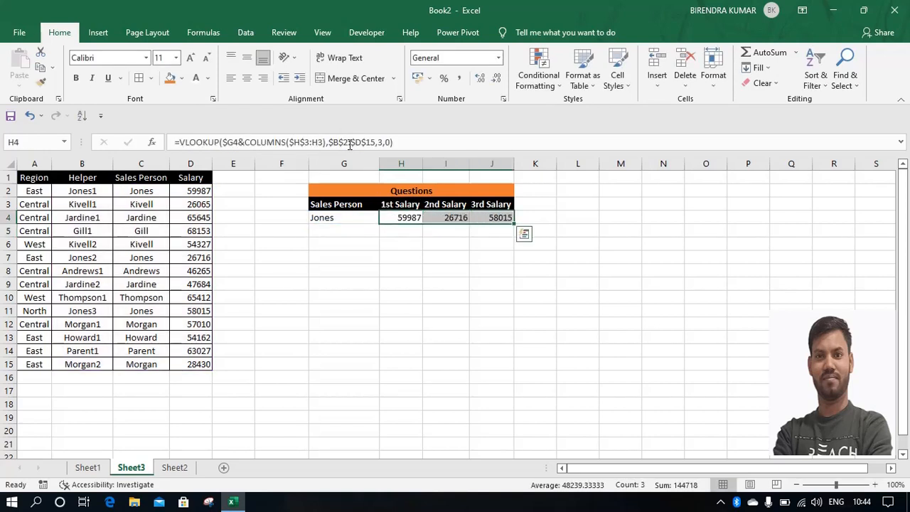
key(Right)
key(Left)
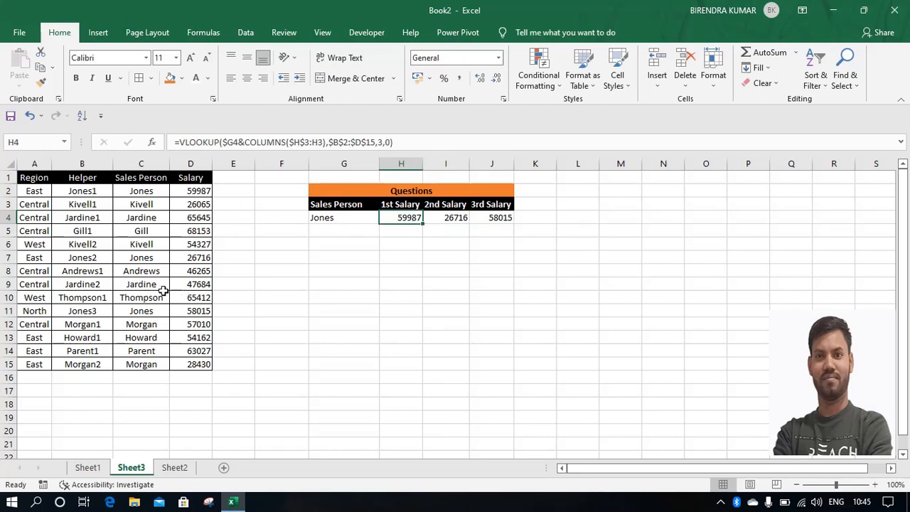
Compare the looked-up 2nd and 3rd salaries with the source salaries in D7 and D11.
click(196, 257)
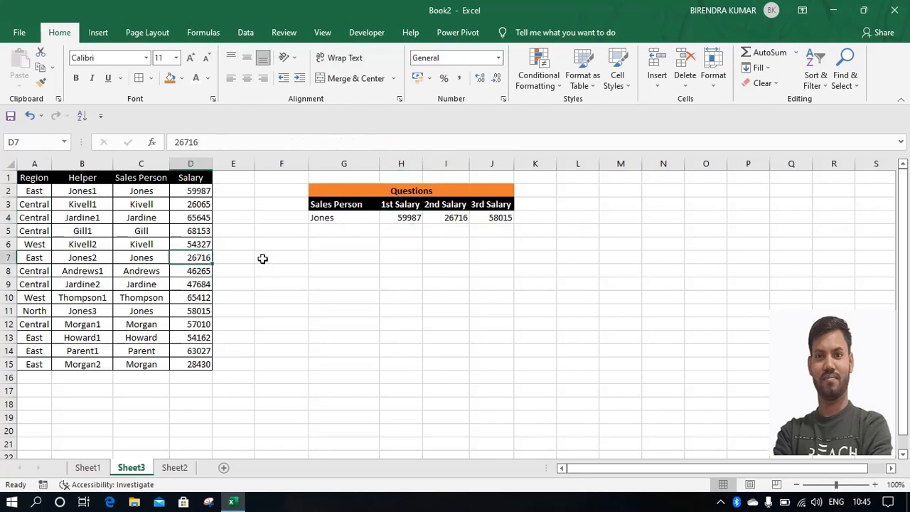
click(456, 226)
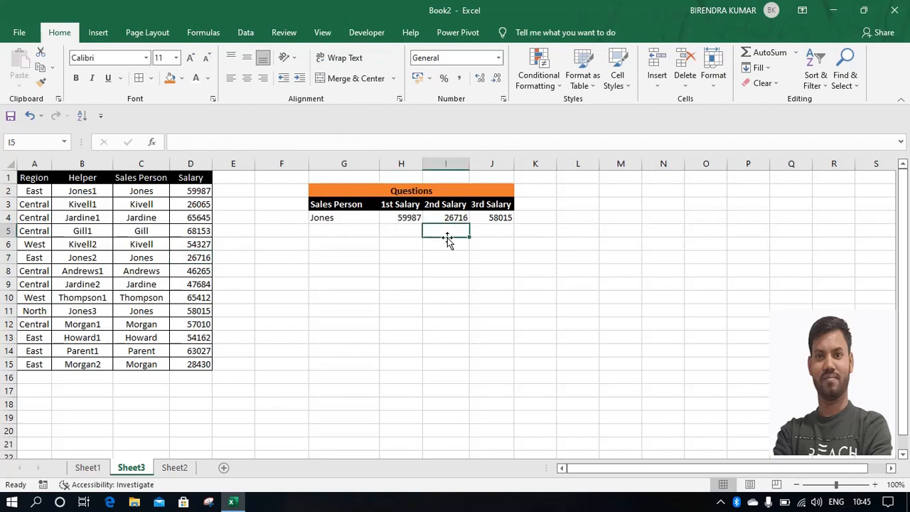
click(191, 311)
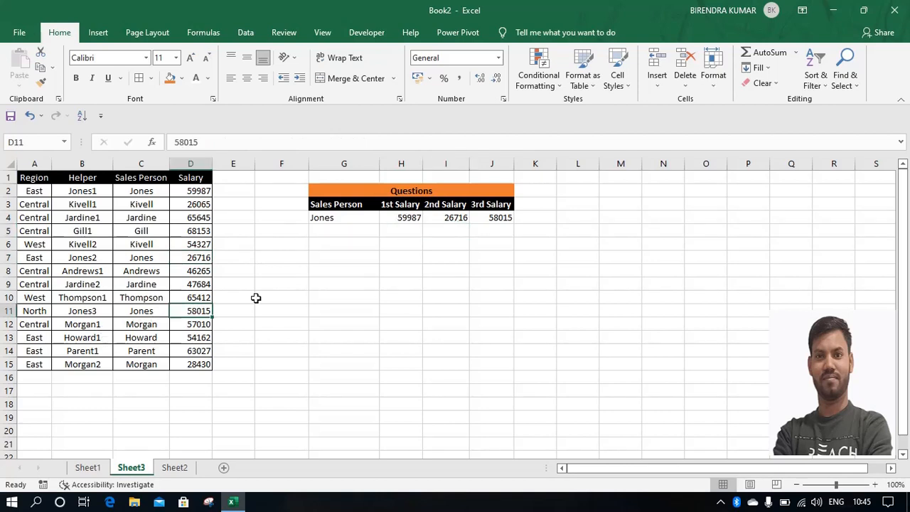
click(478, 229)
click(496, 216)
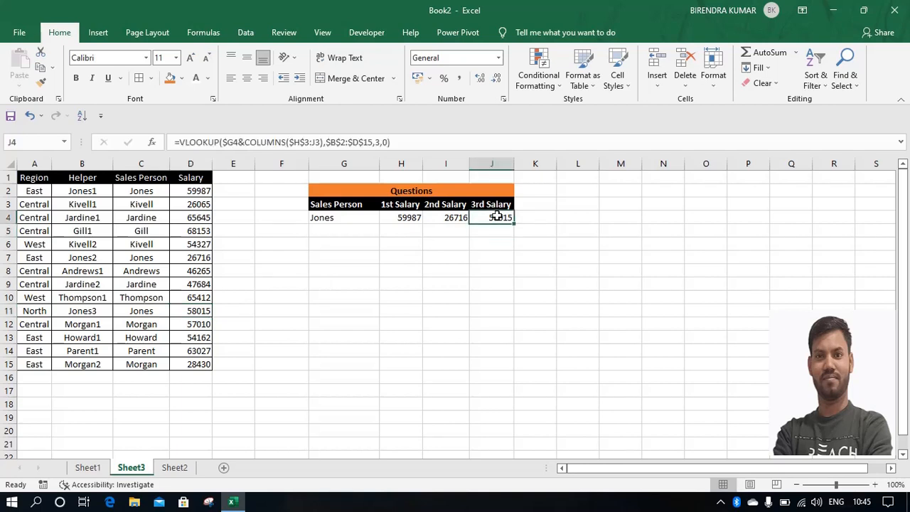
click(398, 221)
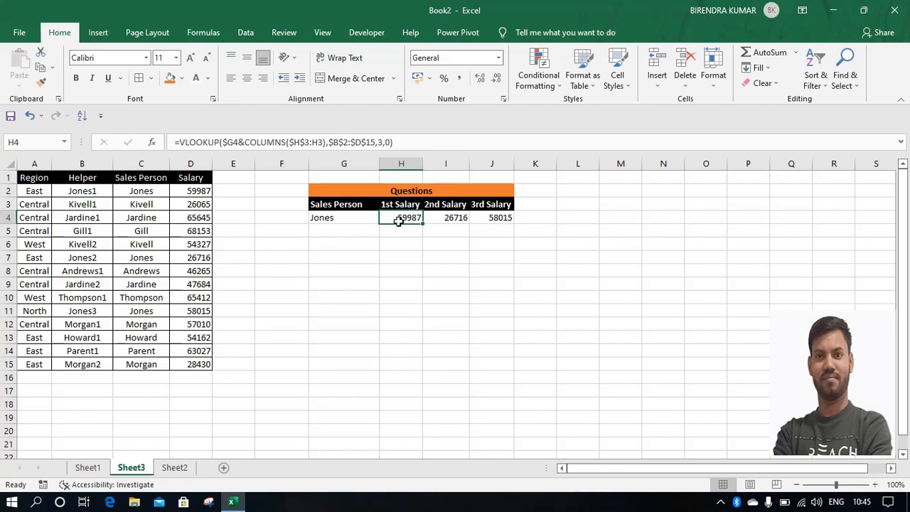
Fill the sales person and salary formulas in G4:J4 down to row 5.
click(351, 225)
key(shift+Right)
key(shift+Right)
key(shift+Down)
key(shift+Right)
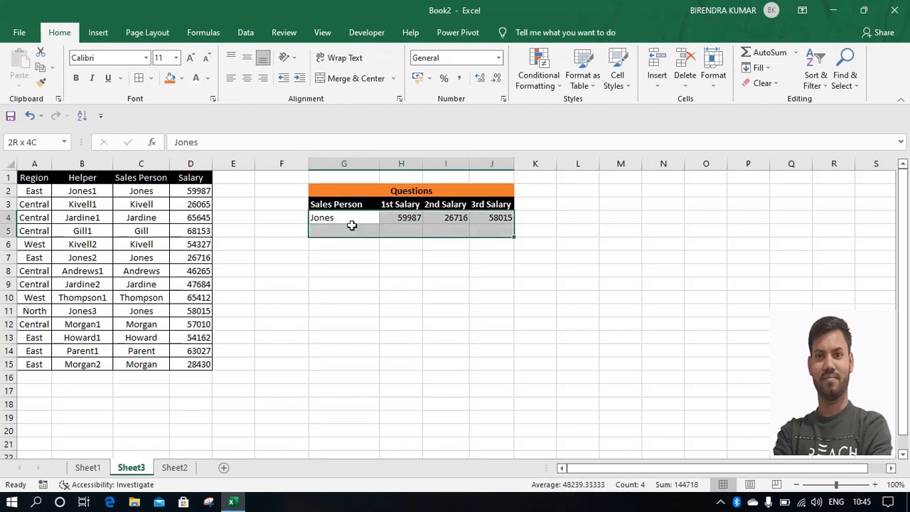
key(ctrl+d)
key(Down)
key(Right)
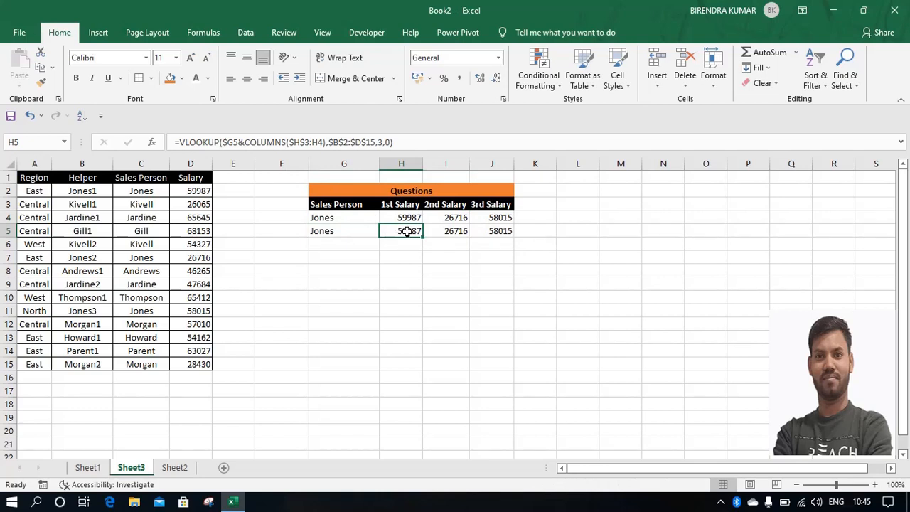
click(406, 205)
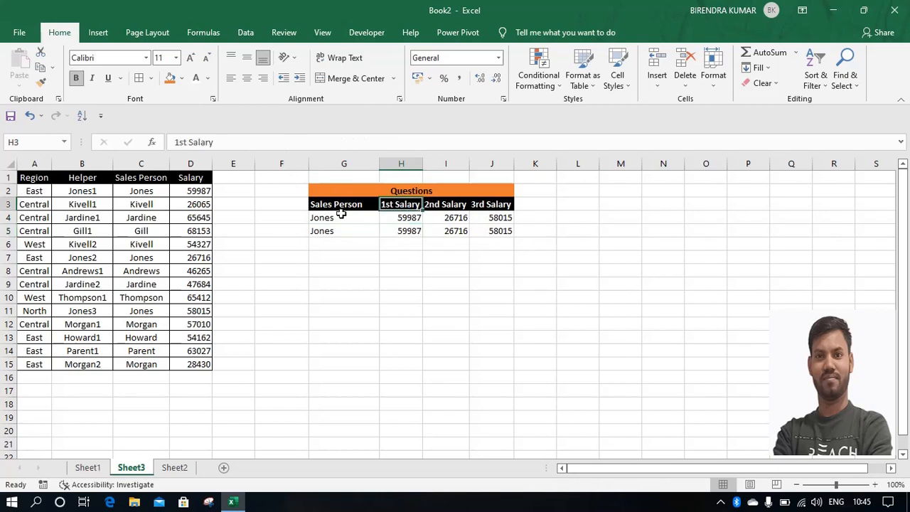
Add +2 after the COLUMNS function in the H5 lookup formula and enter it.
click(402, 230)
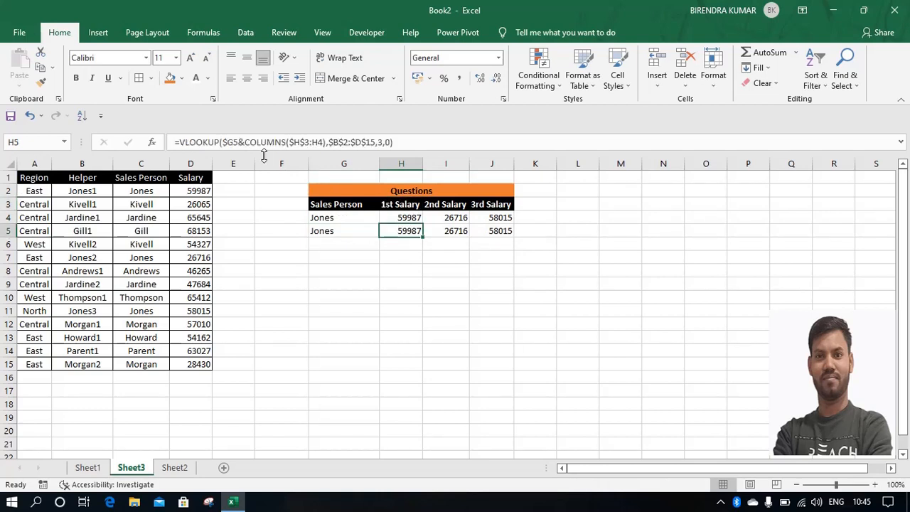
click(326, 142)
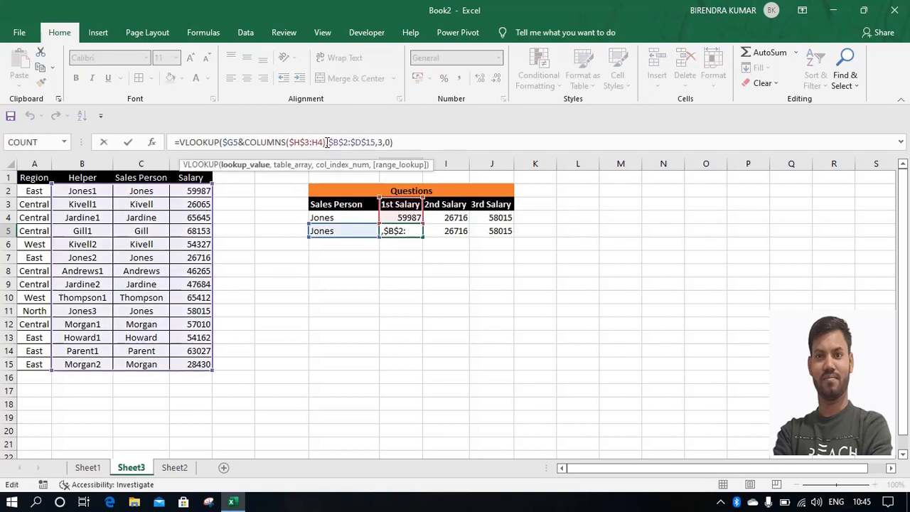
text(,$B$)
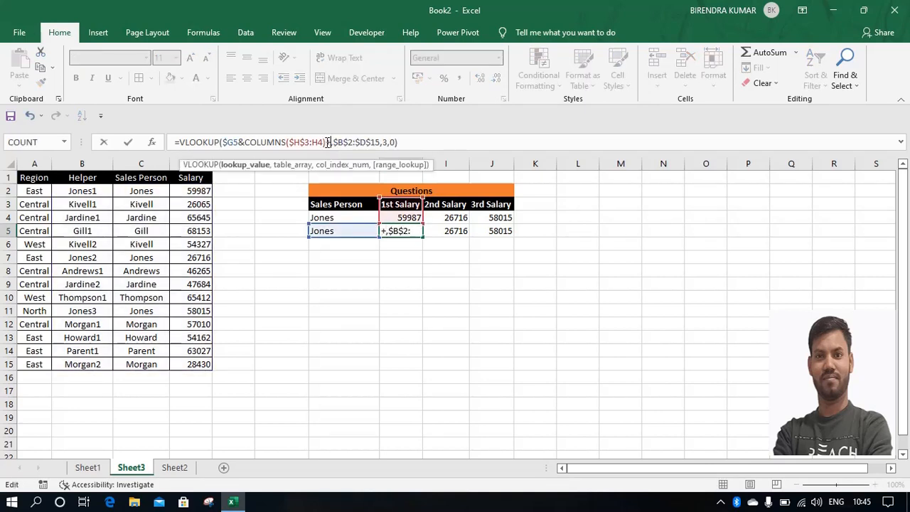
text(2)
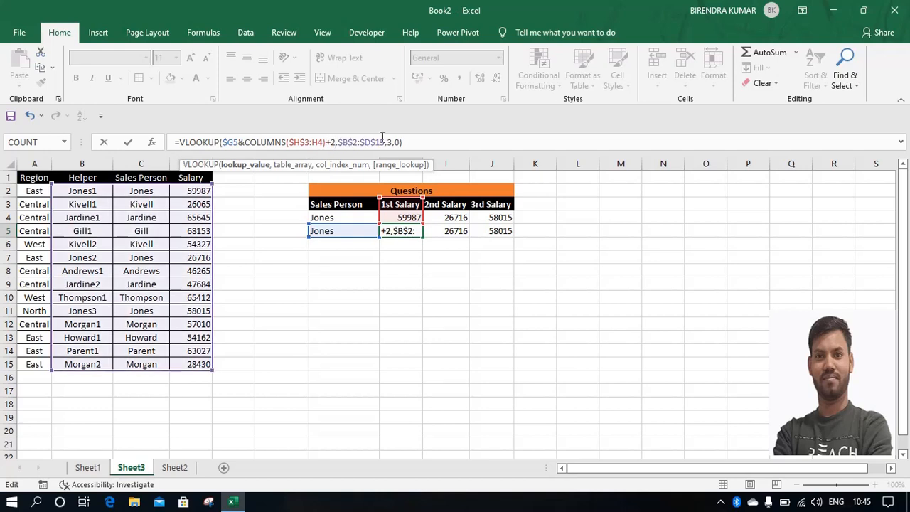
key(Return)
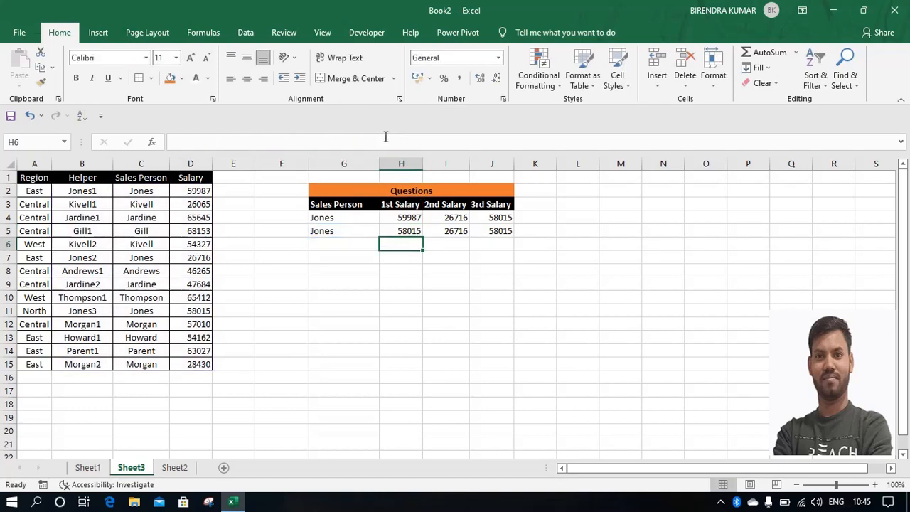
Change the number added after COLUMNS in the H5 formula to 1 and enter it.
click(409, 234)
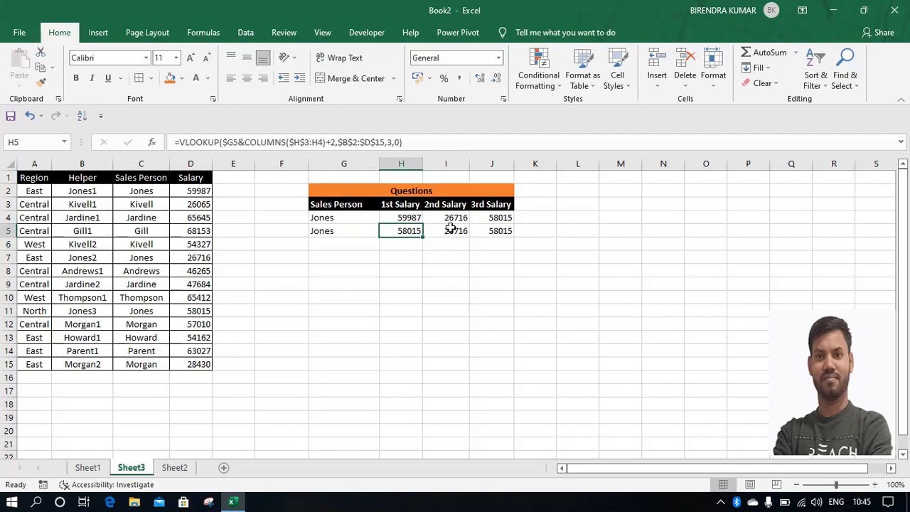
click(335, 142)
key(BackSpace)
text(1)
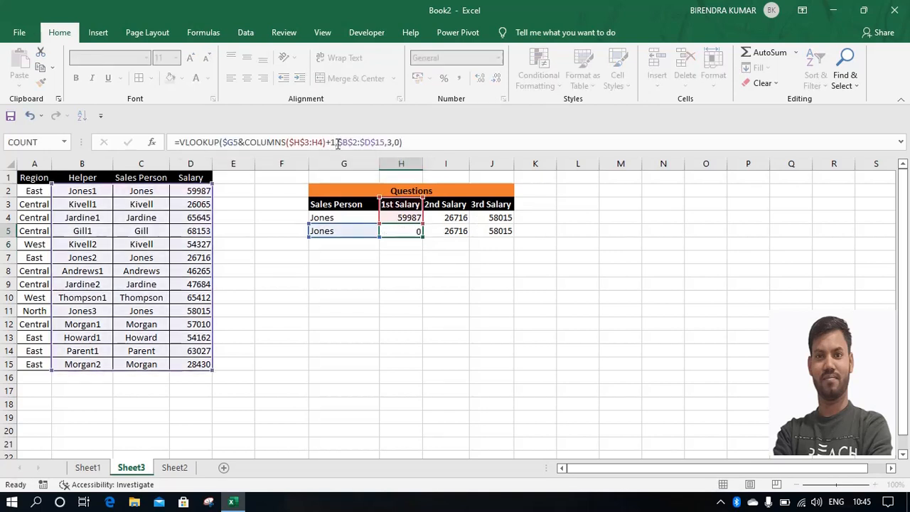
key(Return)
click(387, 227)
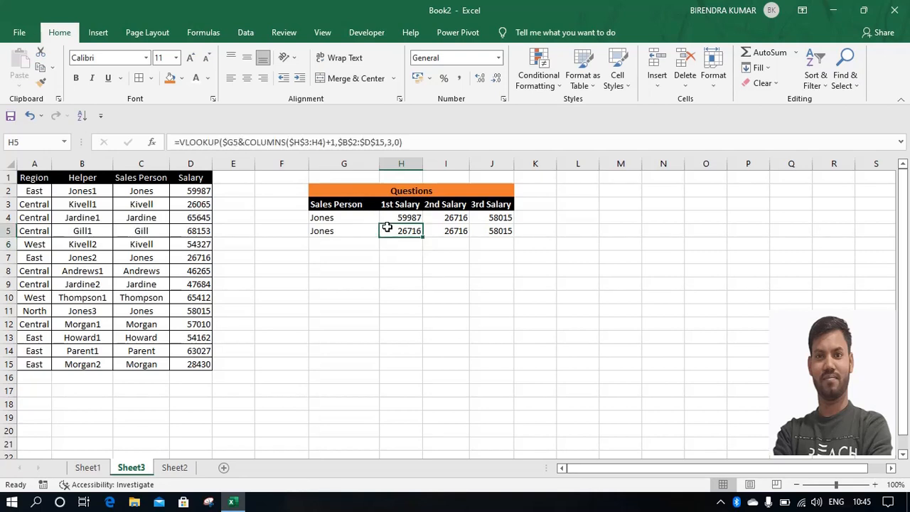
Clear the salary formulas in H4:J5 and the repeated sales person in G5.
key(Right)
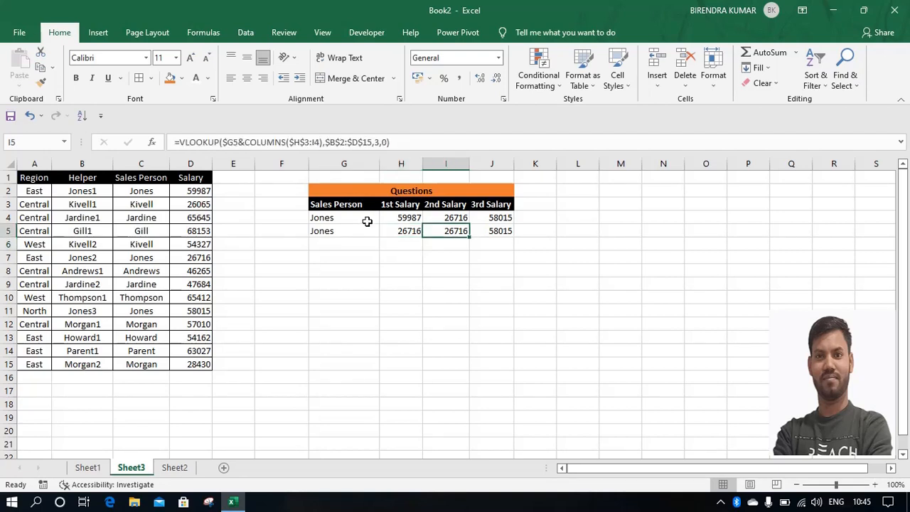
key(Up)
key(Left)
key(shift+Right)
key(shift+Right)
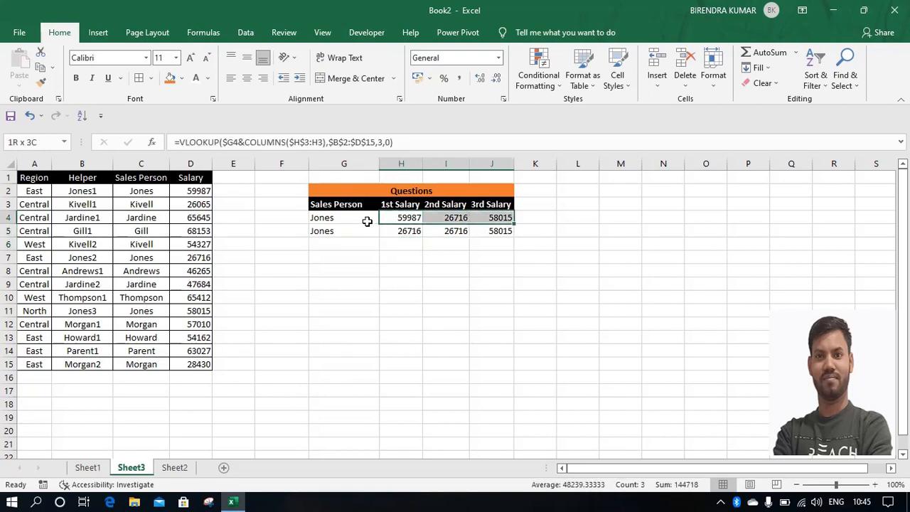
key(shift+Down)
key(Delete)
click(368, 225)
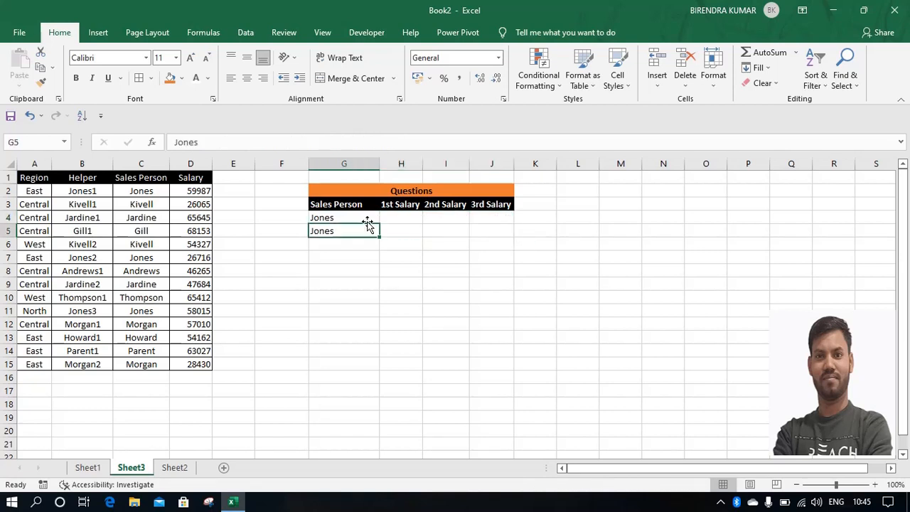
key(Delete)
key(Up)
key(Up)
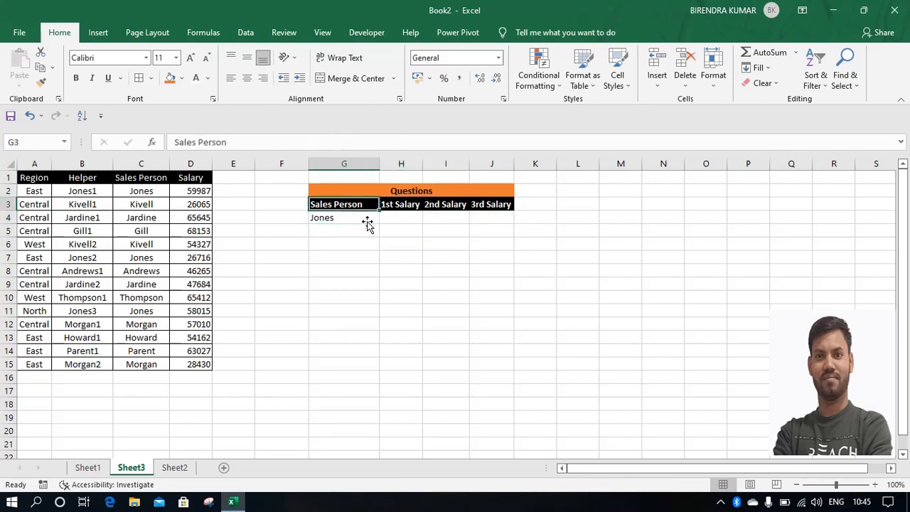
key(Right)
key(Down)
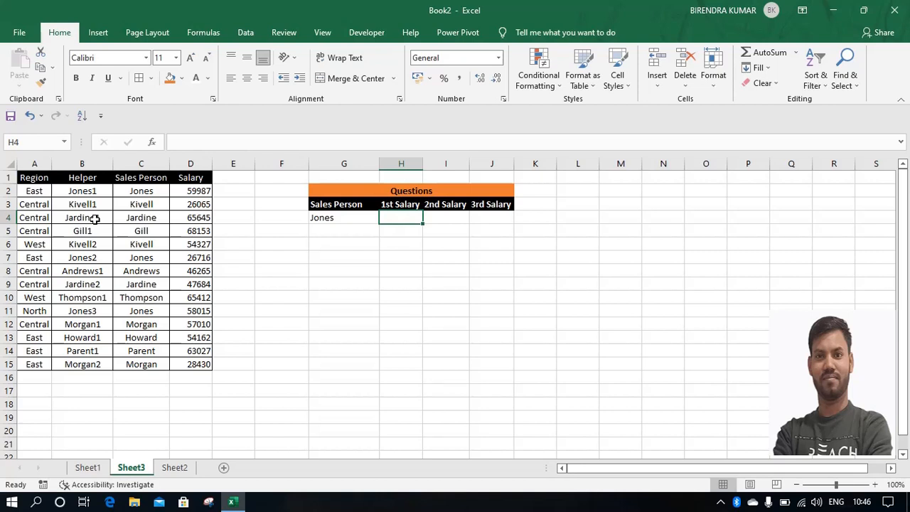
text(=)
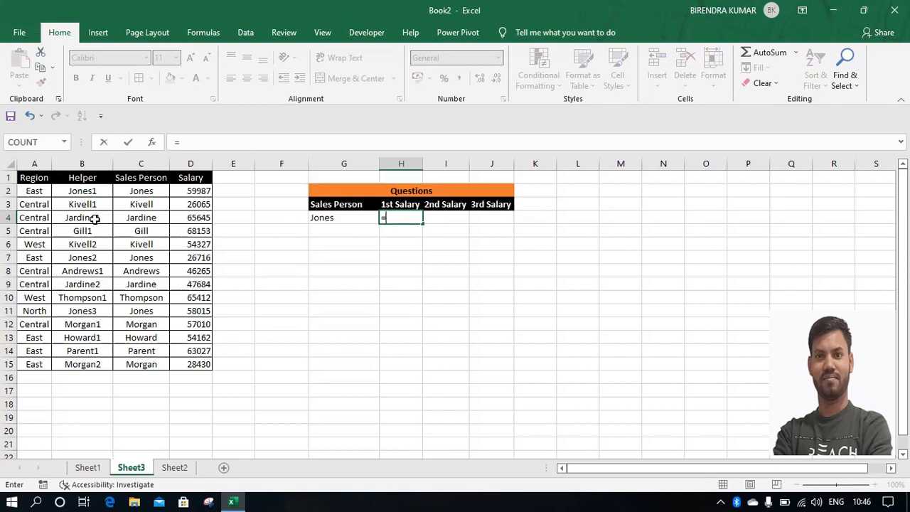
key(Escape)
Delete the entire Helper column from the source table.
click(91, 160)
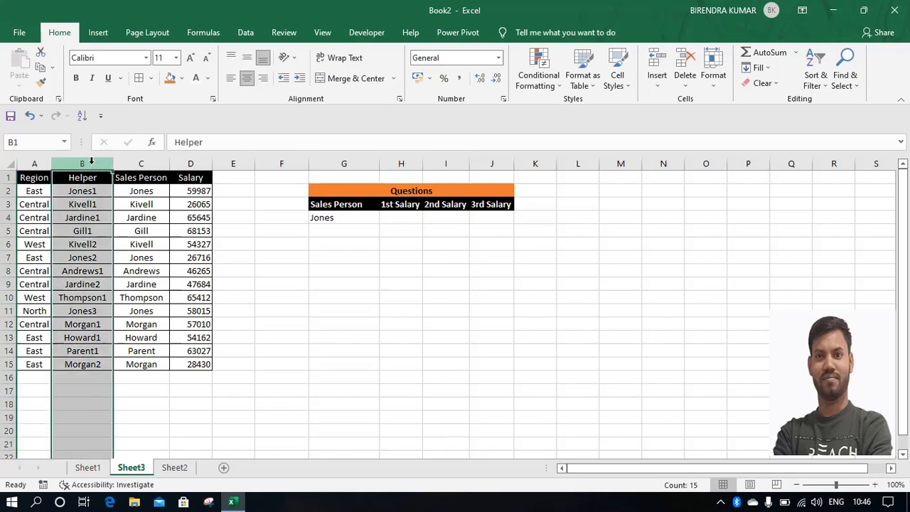
key(ctrl+minus)
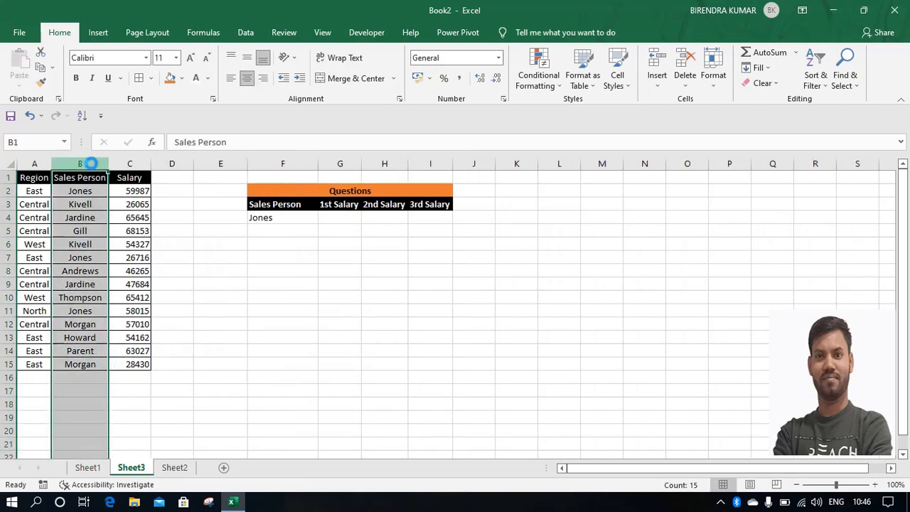
key(Left)
key(Right)
key(Down)
key(Up)
key(Left)
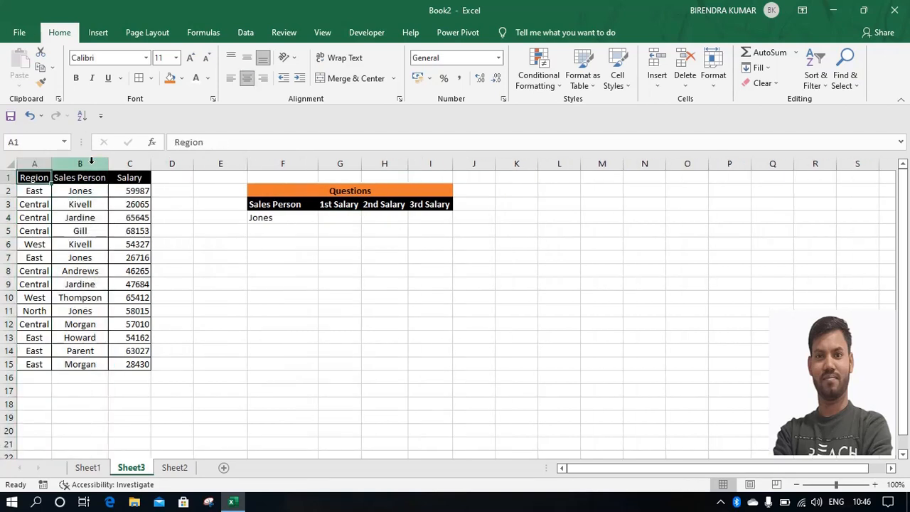
Start an IF formula in the 1st Salary cell G4 with the logical test $F4=$B$2:$B$15.
key(Right)
key(Right)
key(Right)
key(Right)
key(Right)
key(Right)
key(Down)
key(Down)
key(Down)
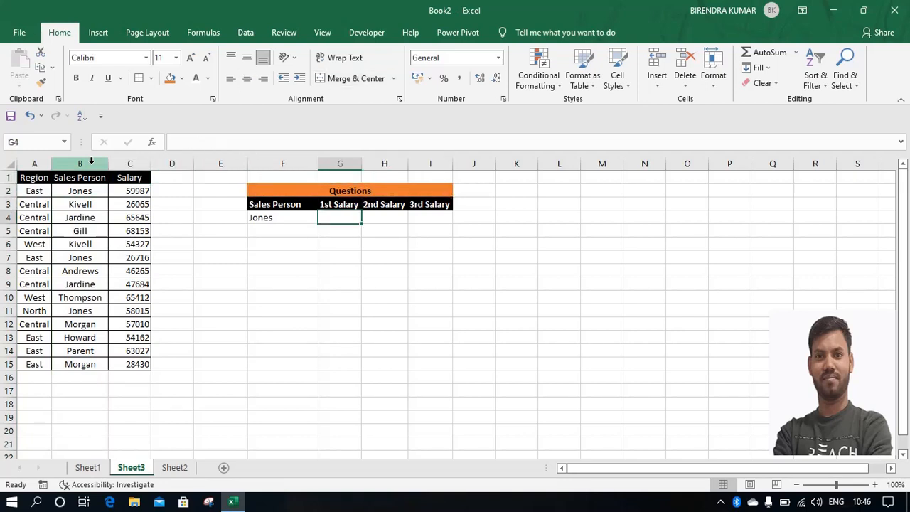
text(=)
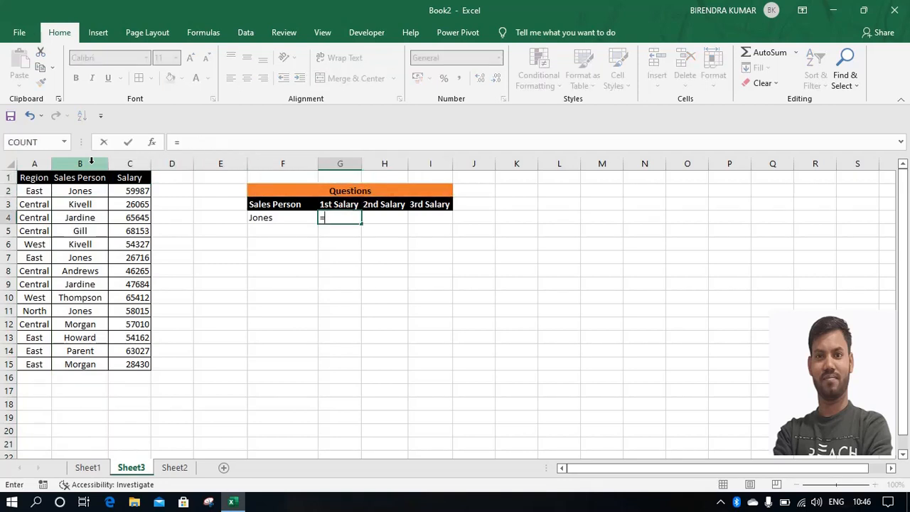
text(IF()
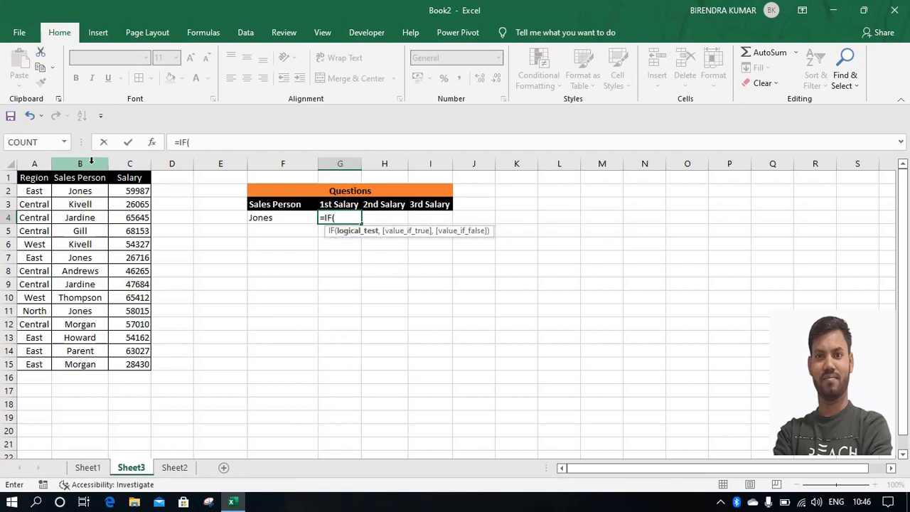
key(Left)
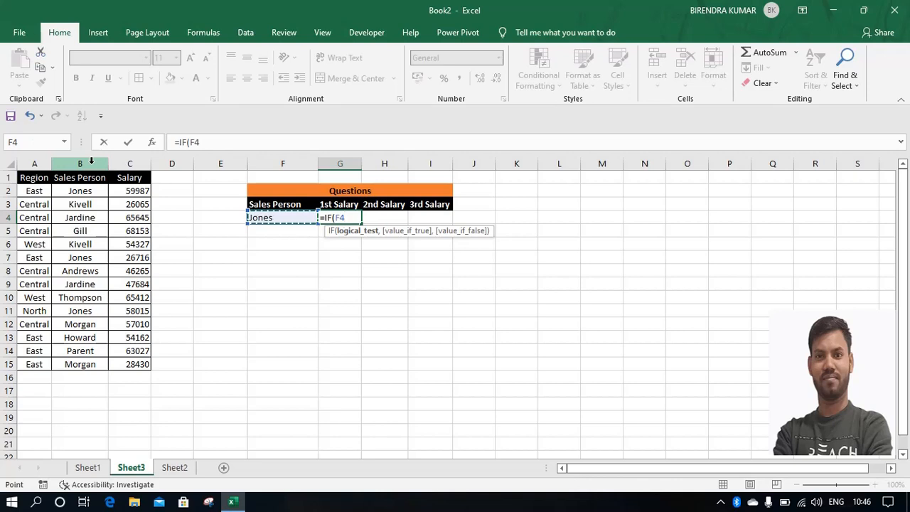
key(F4)
key(F4)
key(F4)
text(=)
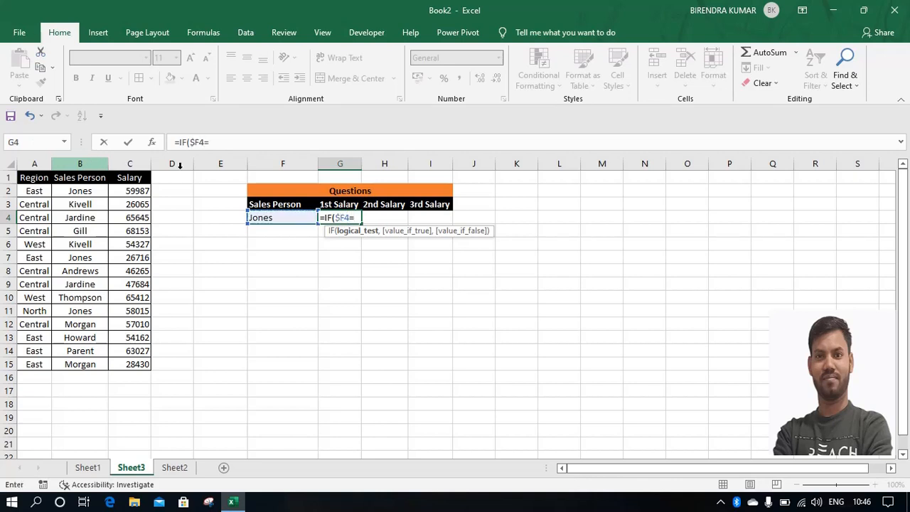
click(83, 192)
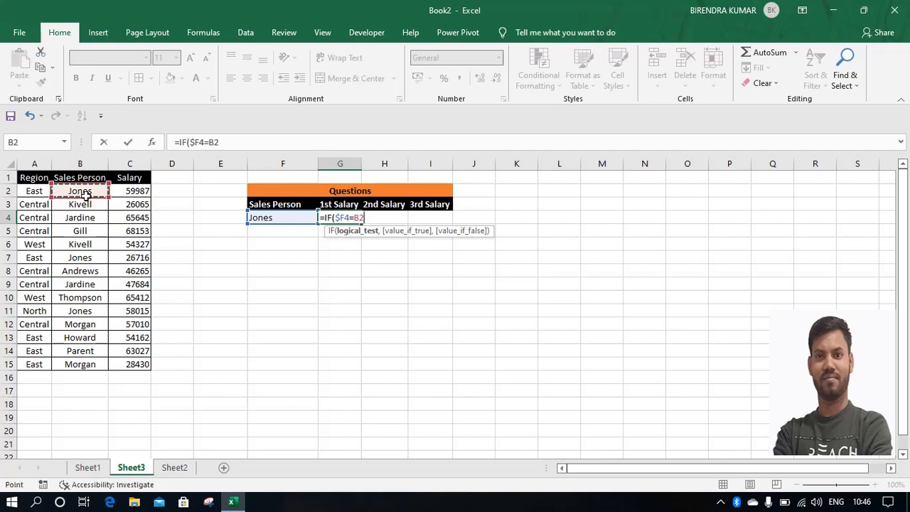
key(ctrl+shift+Down)
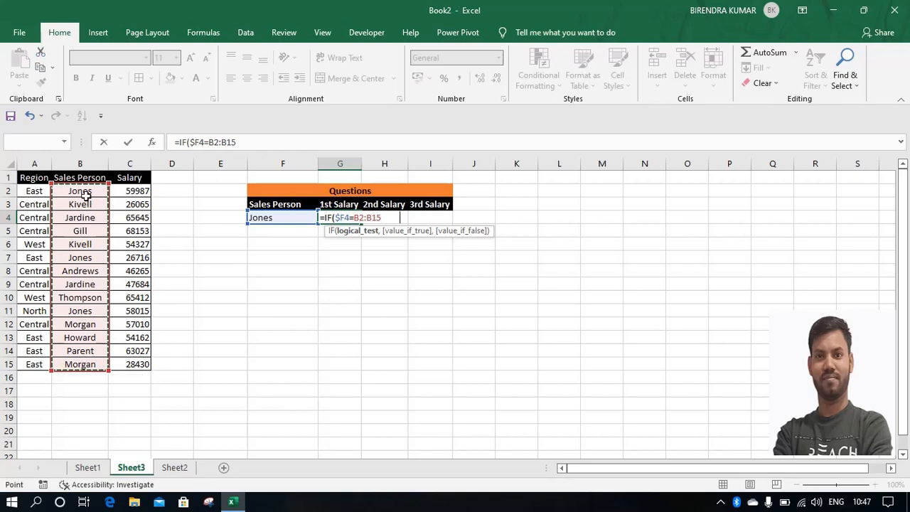
key(F4)
text(,)
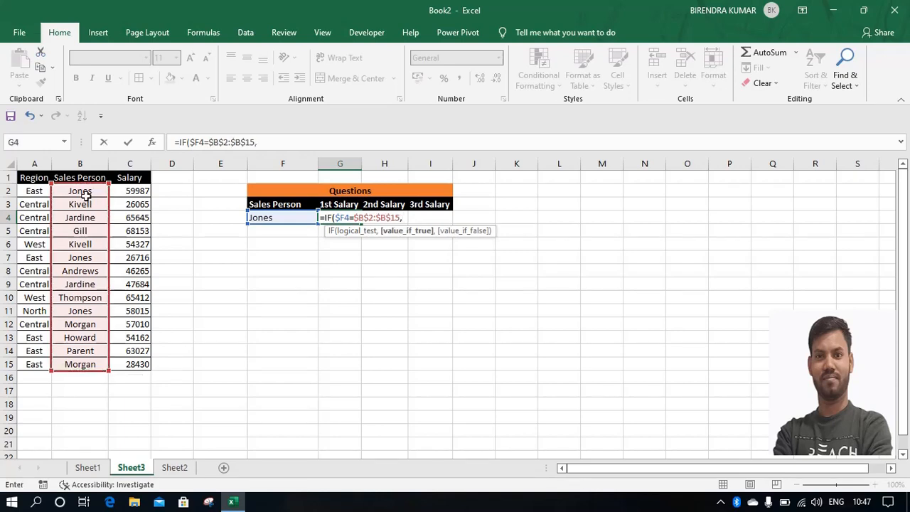
Complete the IF formula with ROW(B2:B15)-1 as the true value and an empty string as the false value.
text(ROW()
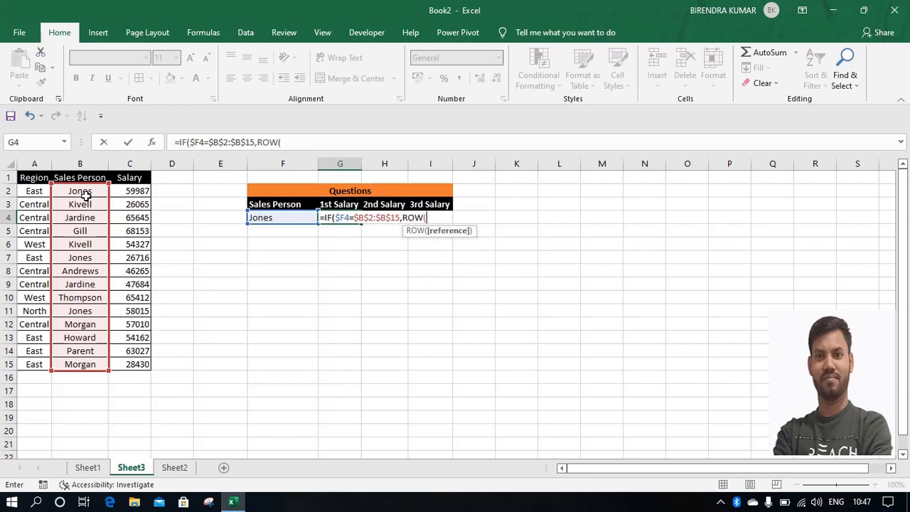
click(85, 193)
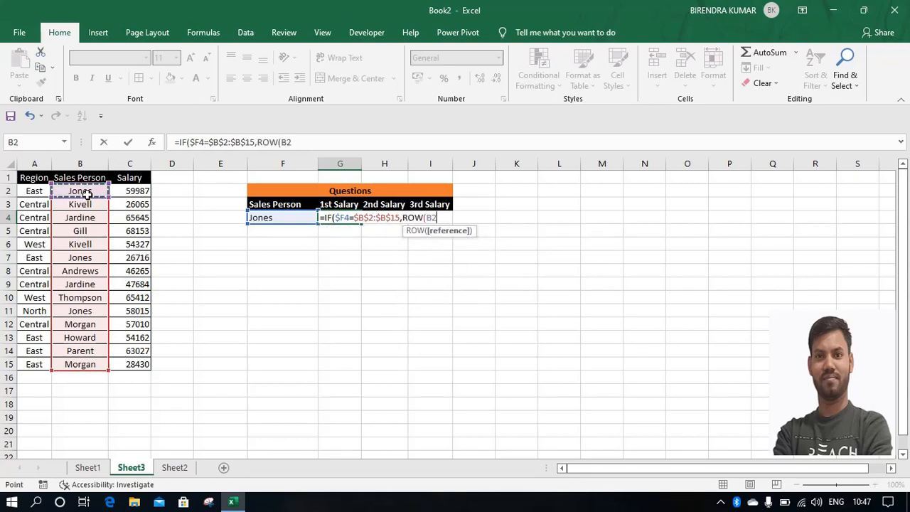
key(ctrl+shift+Down)
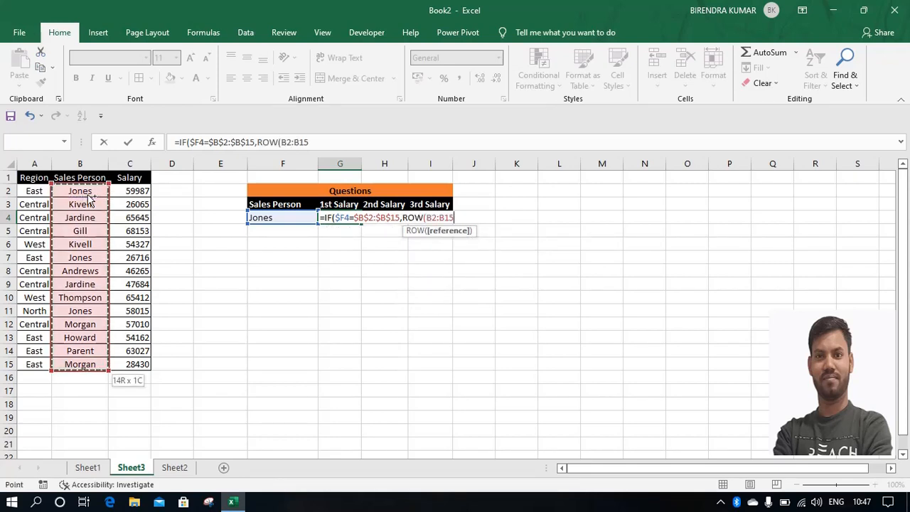
text())
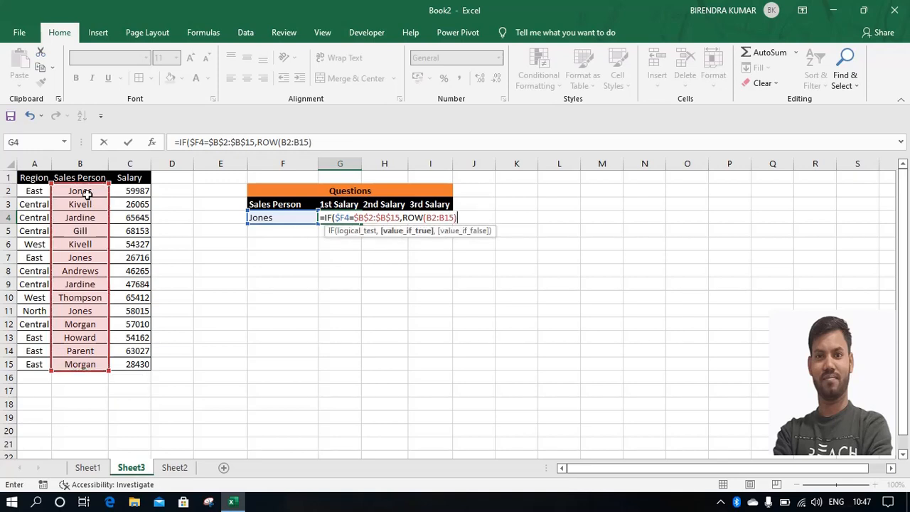
text(-1)
text(,)
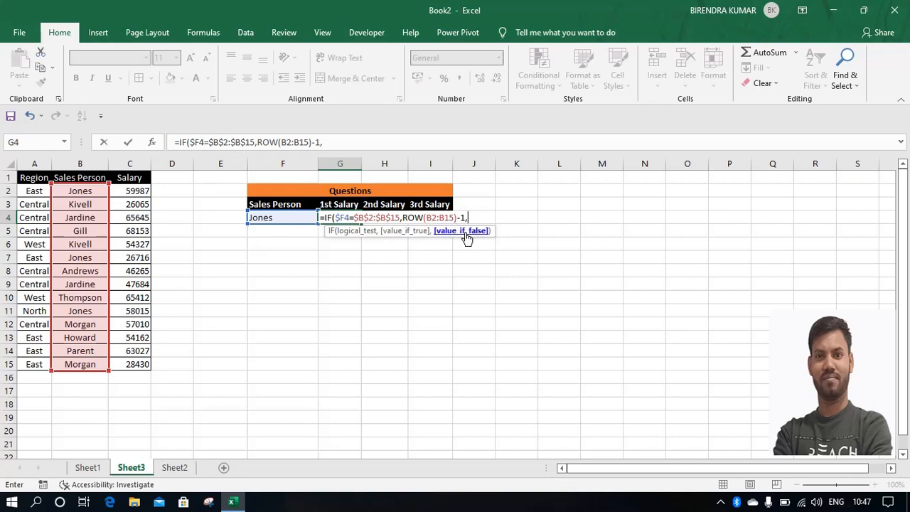
text(""))
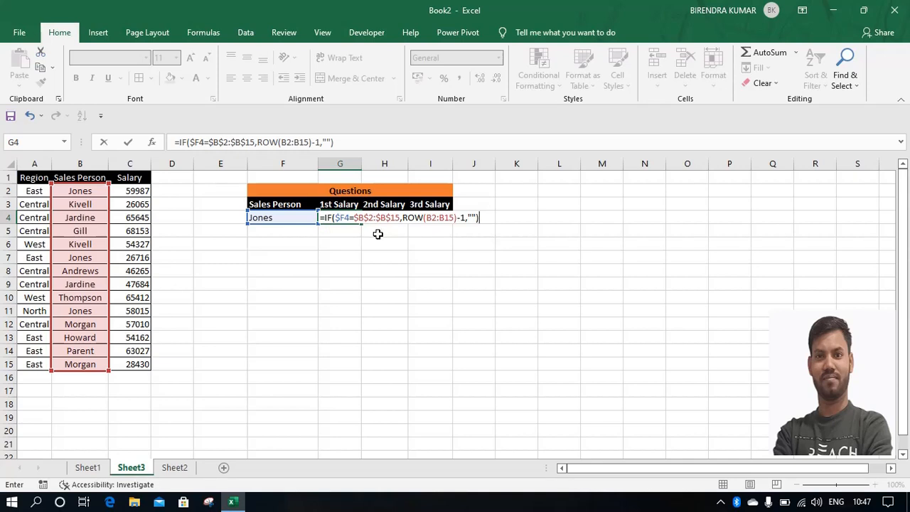
Wrap the IF expression in G4 in a SMALL function as its array argument.
click(324, 218)
text(dma)
key(BackSpace)
key(BackSpace)
key(BackSpace)
key(BackSpace)
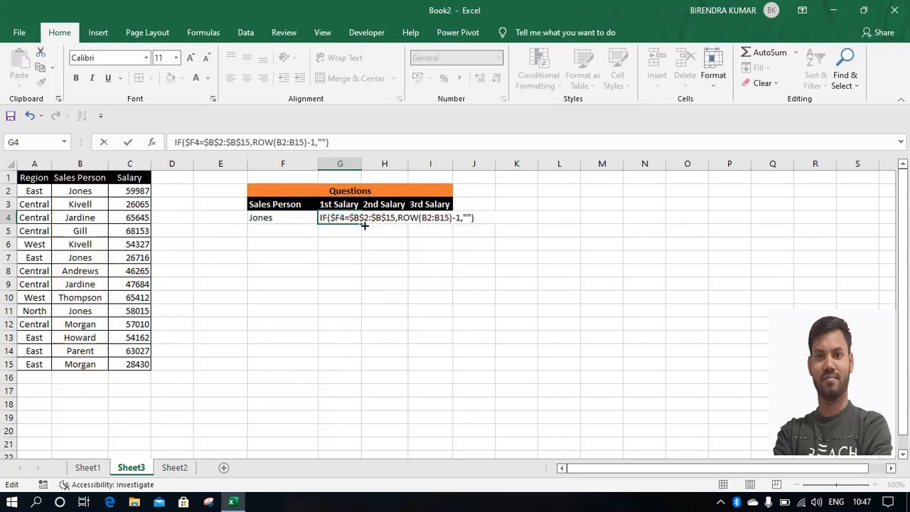
text(=smal)
key(Tab)
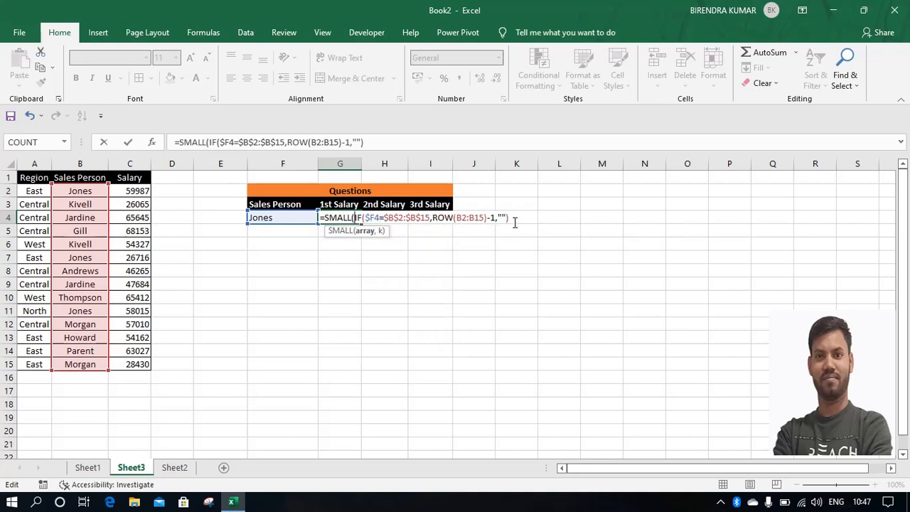
Add COLUMNS(G3:G3) as the k argument of the SMALL function in G4.
text(,)
text(col)
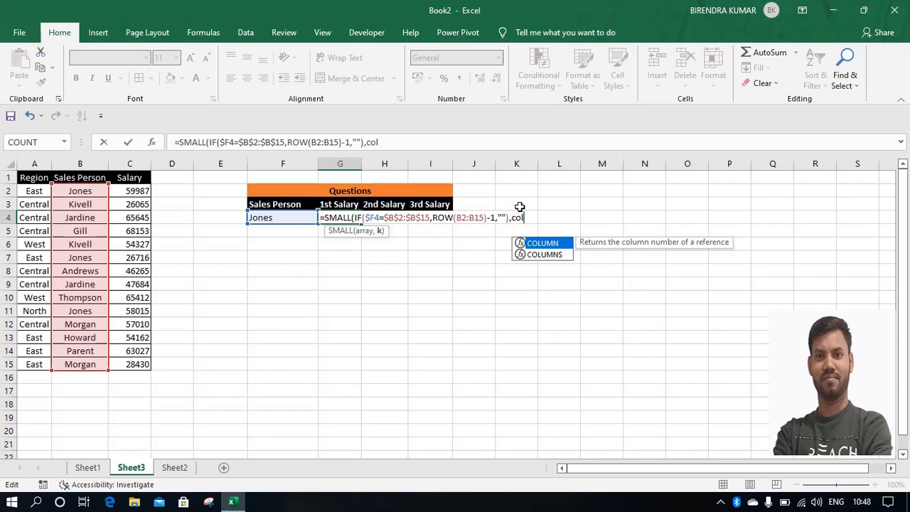
key(Down)
key(Tab)
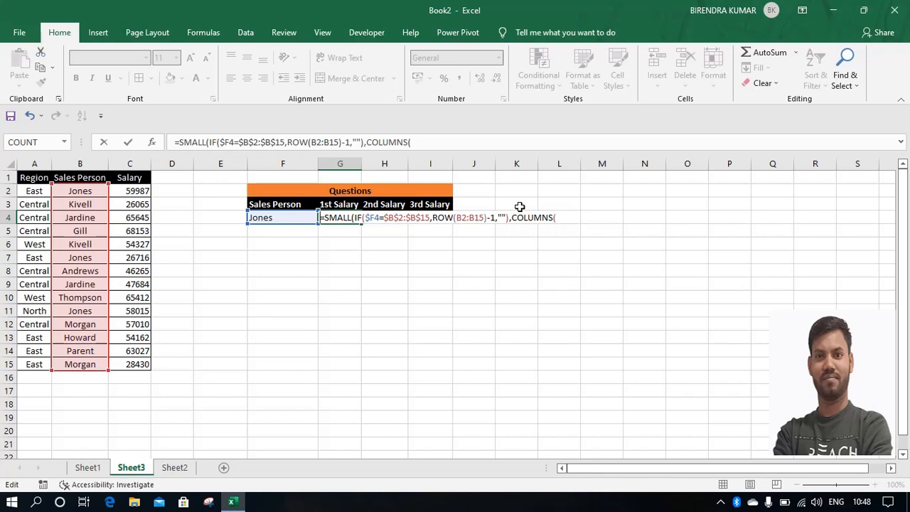
click(342, 204)
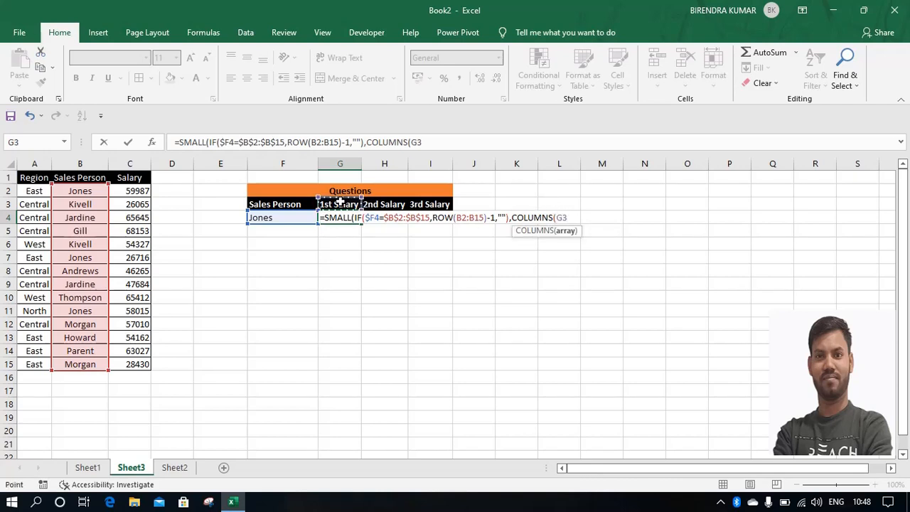
key(F8)
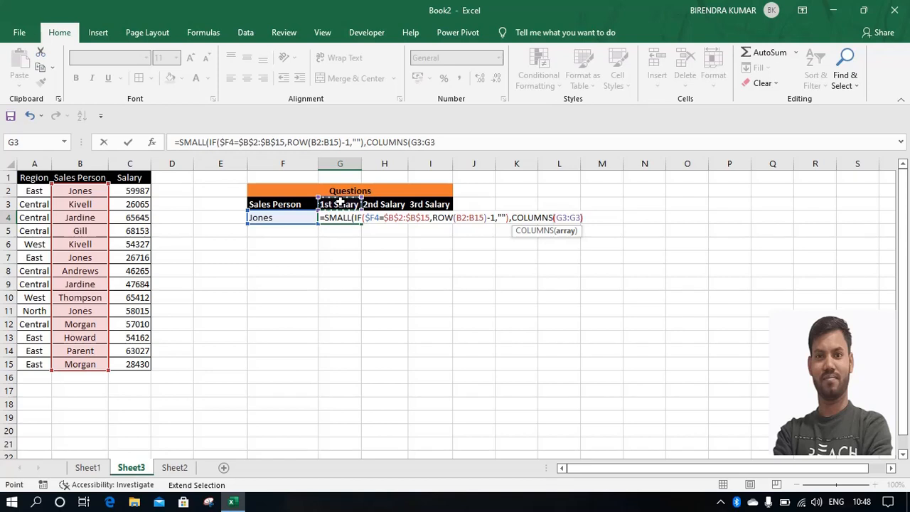
text())
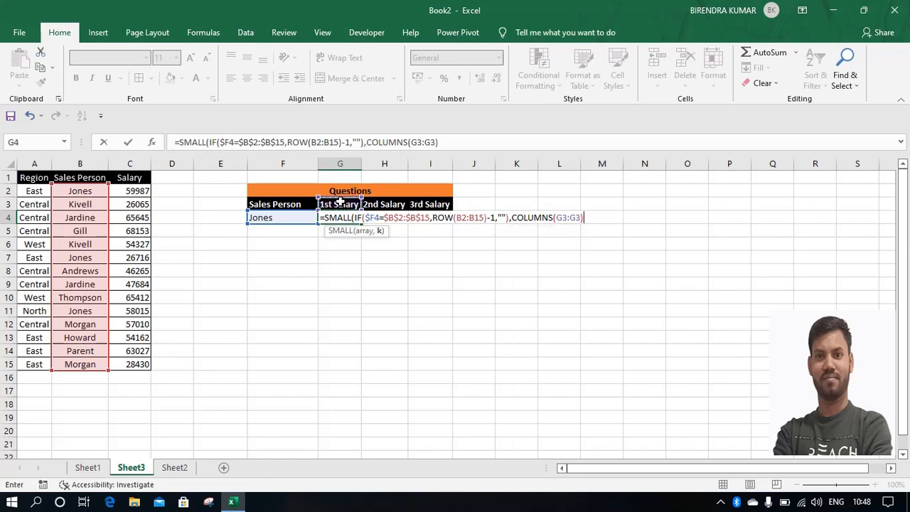
Make the first G3 reference in COLUMNS absolute as $G$3 and close the SMALL function.
click(561, 219)
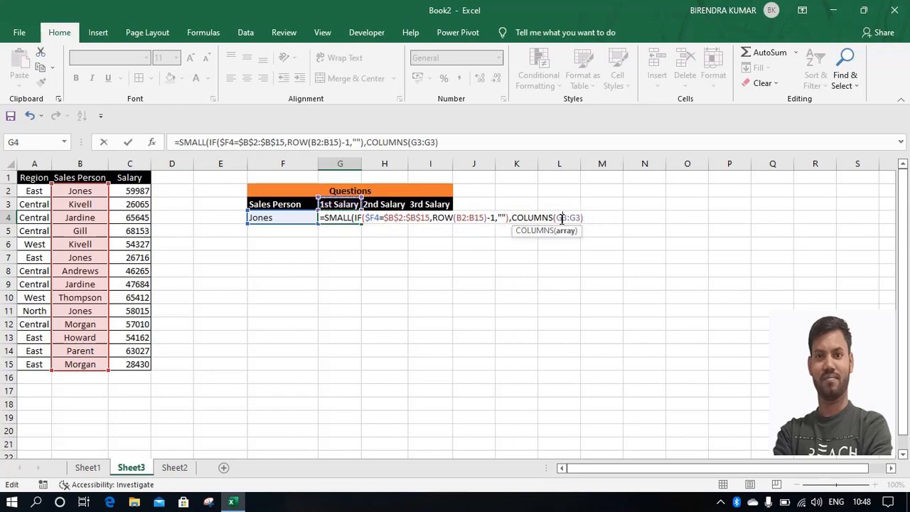
key(F4)
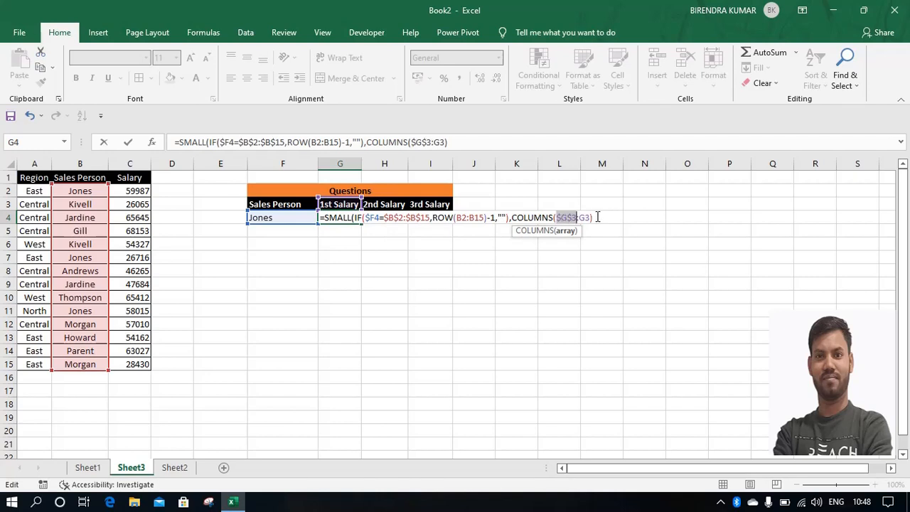
click(597, 218)
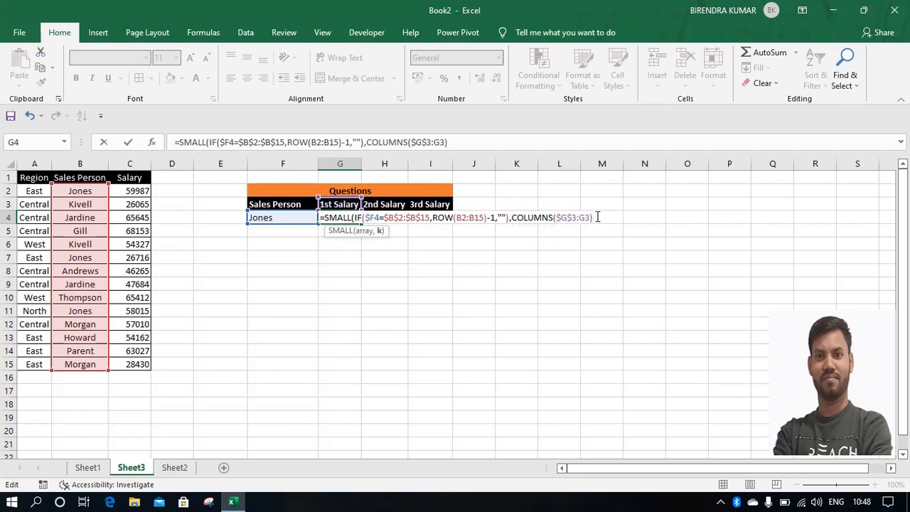
text())
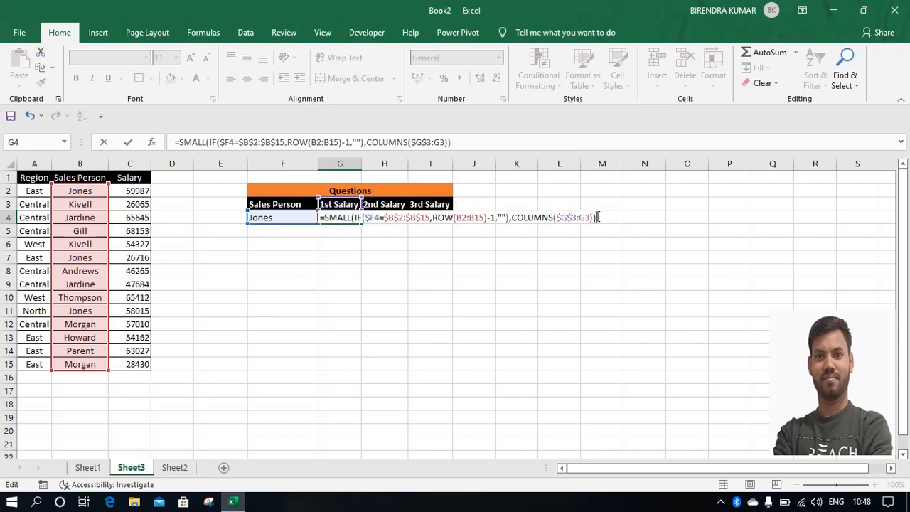
Wrap the SMALL expression in INDEX with $C$2:$C$15 as the array, and enter G4 as an array formula.
click(325, 217)
text(INDEX()
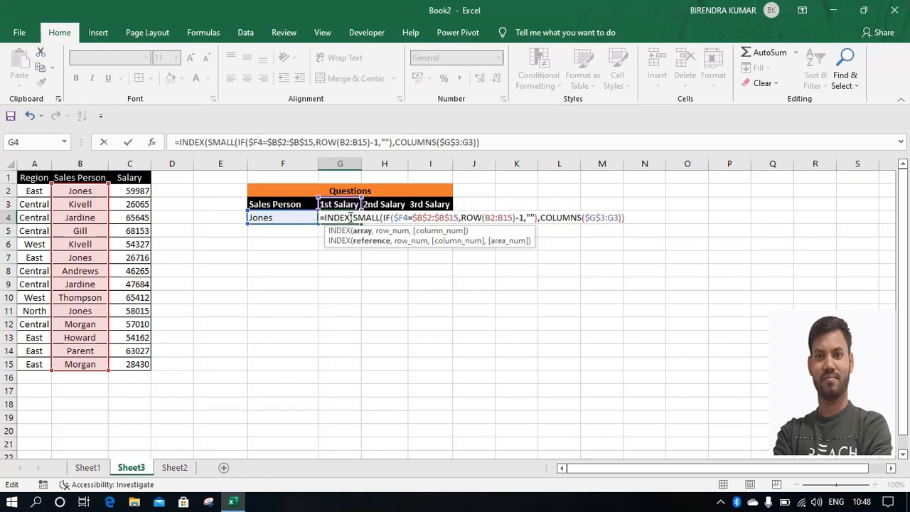
click(129, 192)
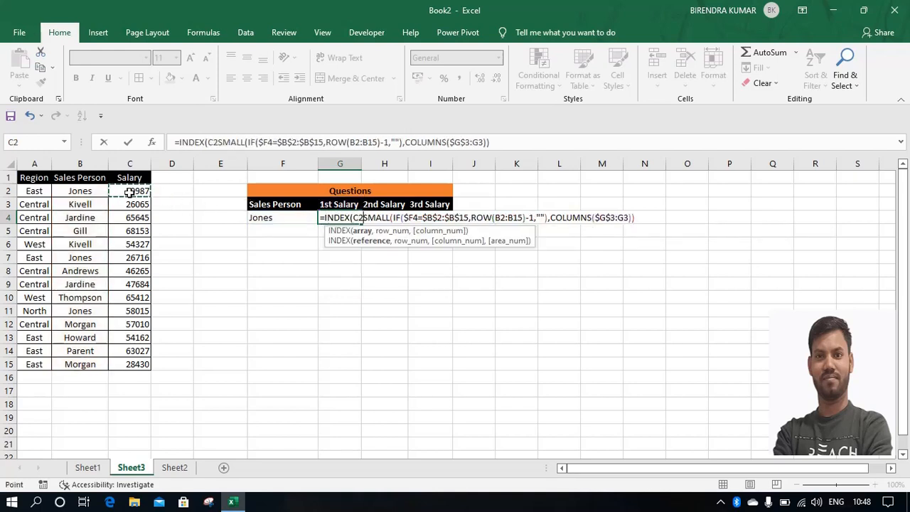
key(ctrl+shift+Down)
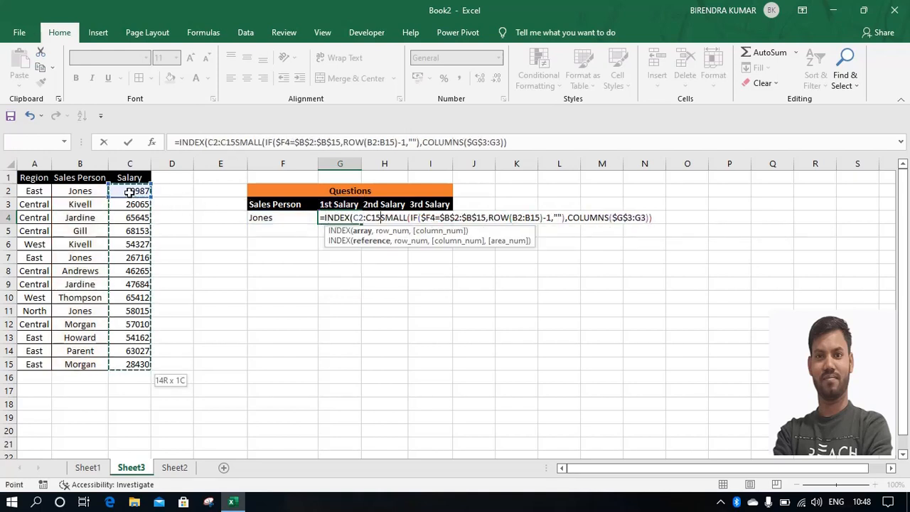
key(F4)
text(,)
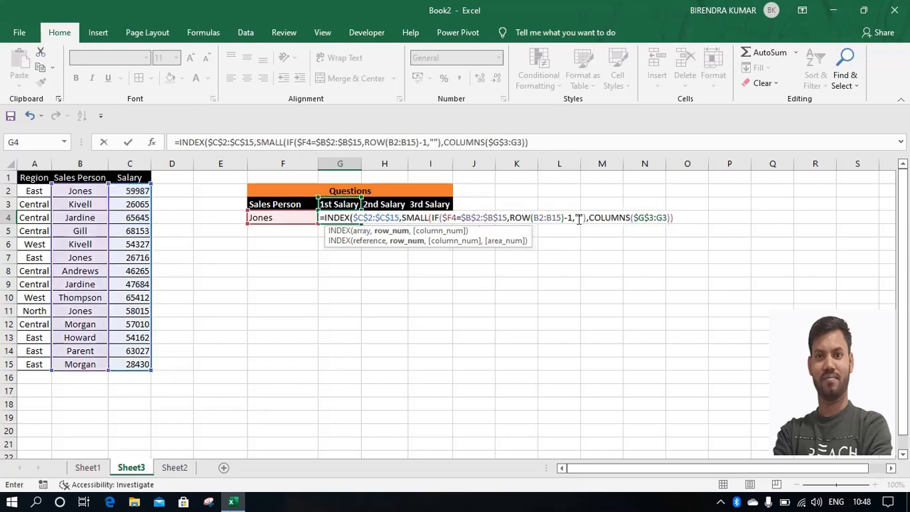
click(677, 218)
text())
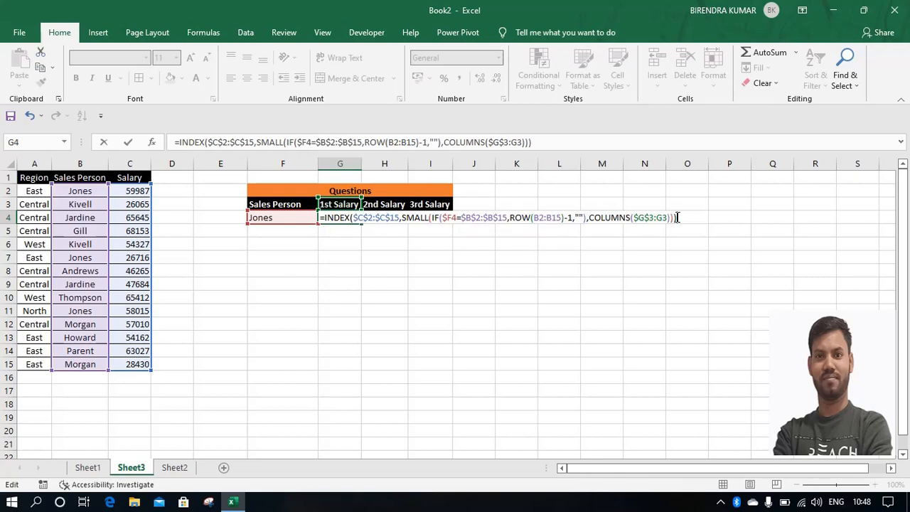
key(ctrl+shift+Return)
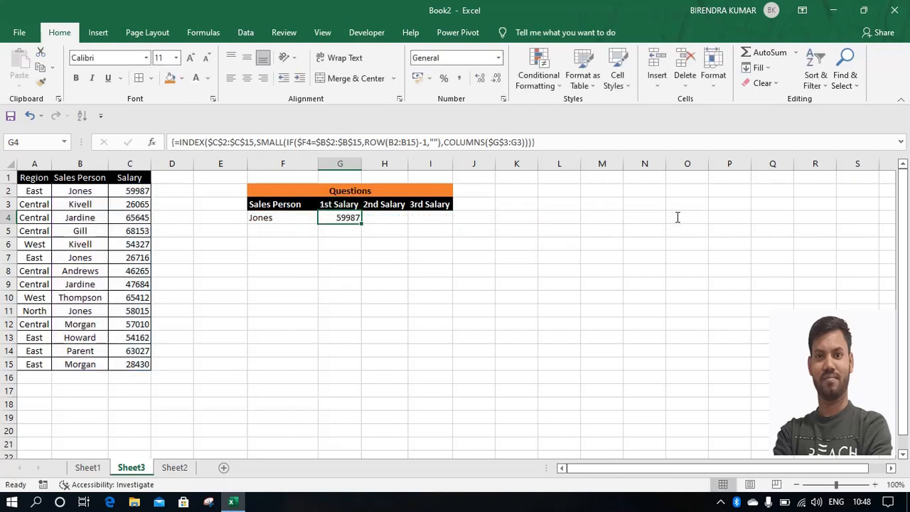
Fill the array formula from G4 across to the 2nd and 3rd Salary cells H4 and I4.
click(377, 215)
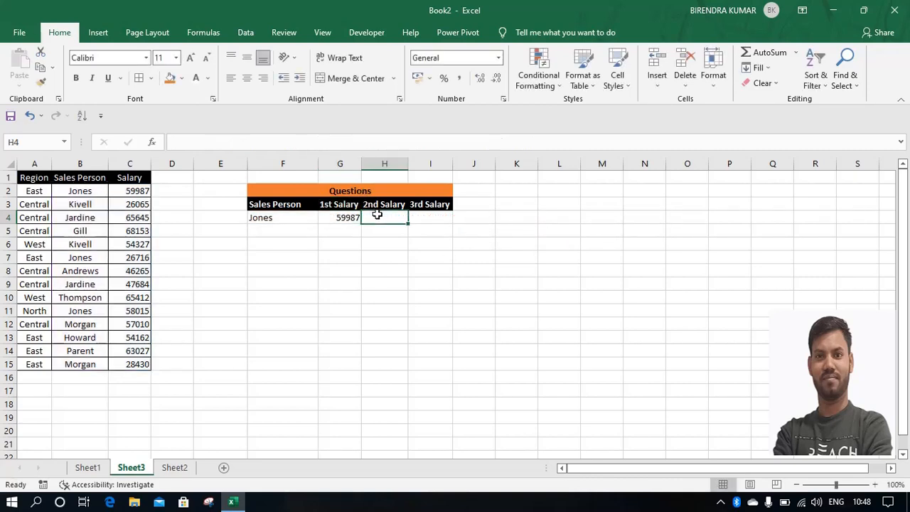
key(Left)
key(shift+Right)
key(shift+Right)
key(ctrl+r)
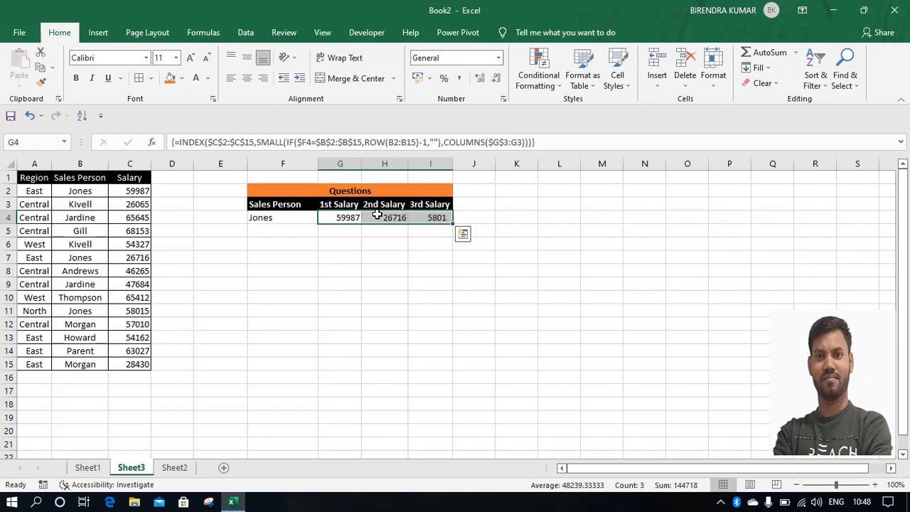
key(shift+Left)
key(shift+Left)
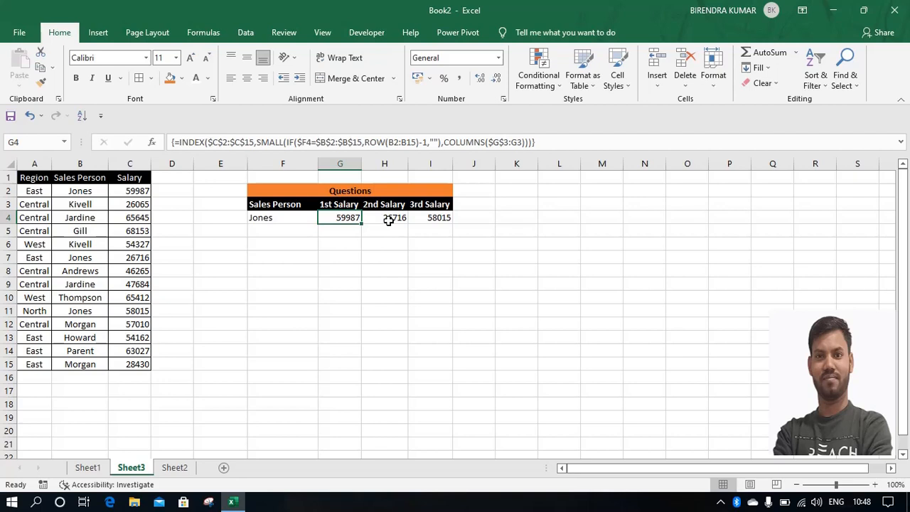
Evaluate the whole SMALL argument inside G4's INDEX formula to inspect its row number, then cancel the edit.
click(384, 219)
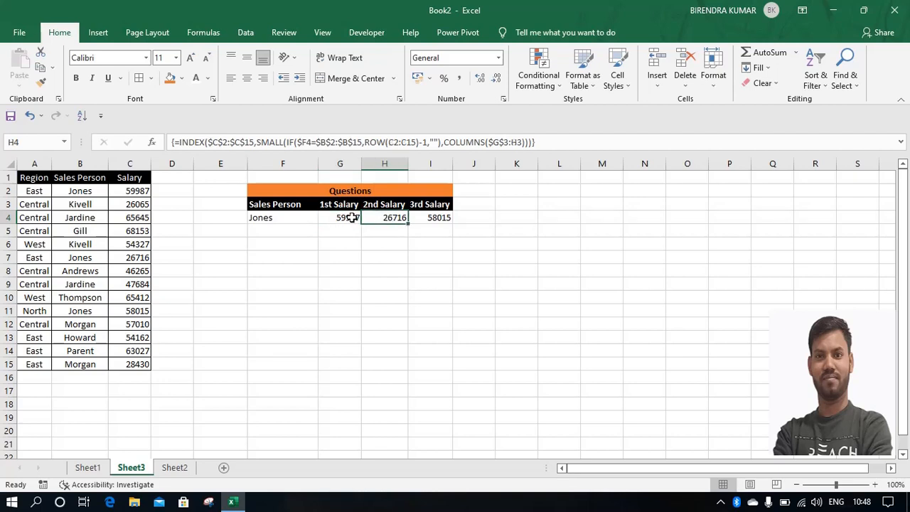
click(349, 218)
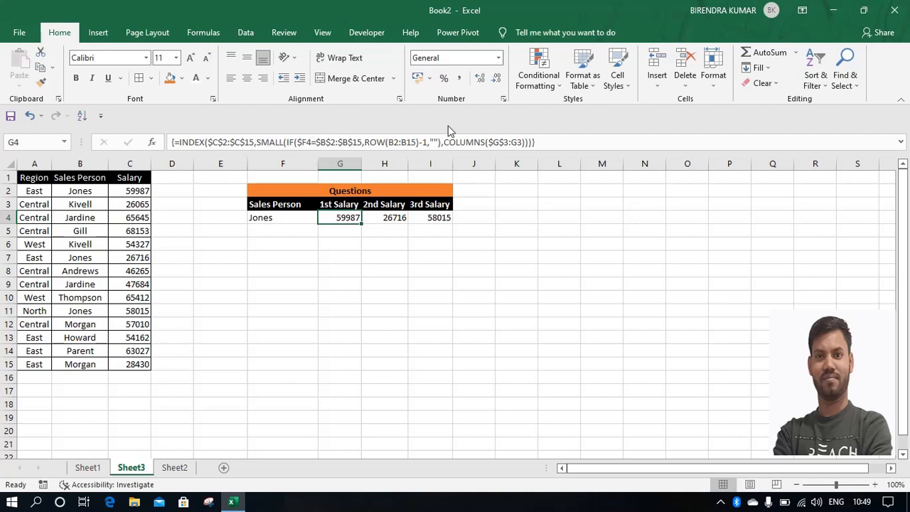
click(548, 142)
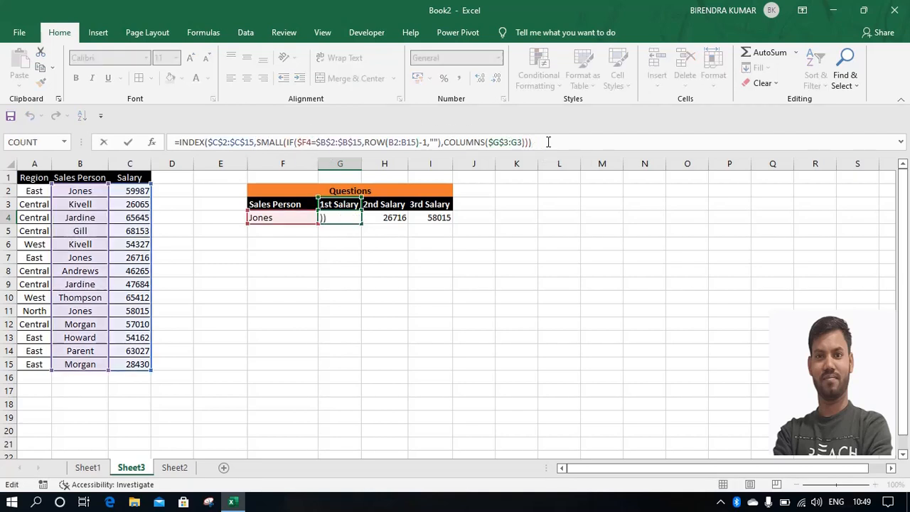
click(511, 142)
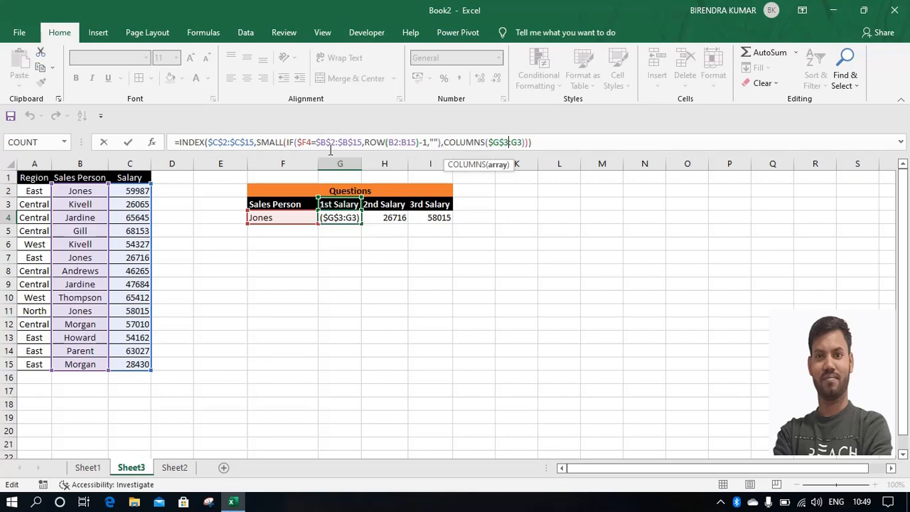
double_click(261, 142)
drag(300, 142, 388, 142)
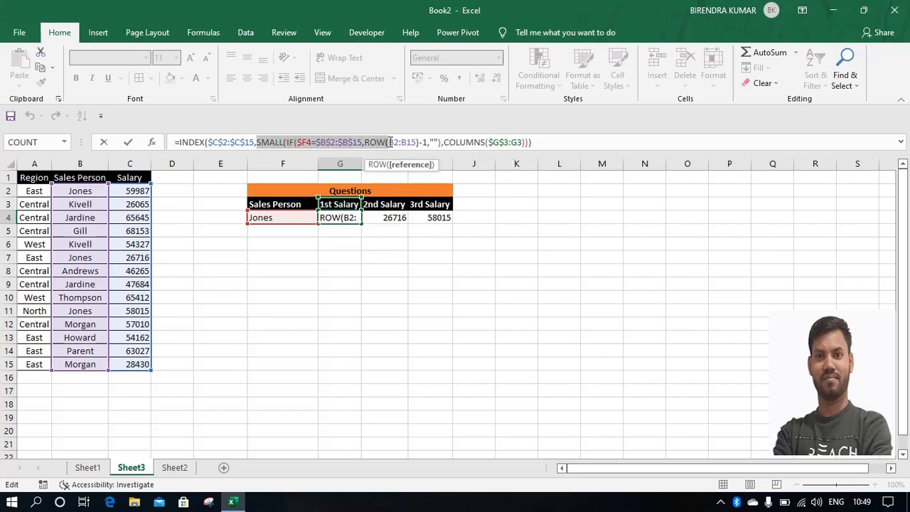
key(shift+Right)
key(shift+Right)
key(shift+Right)
key(shift+Right)
key(shift+Right)
key(shift+Right)
key(shift+Right)
key(shift+Right)
key(shift+Right)
key(shift+Right)
key(shift+Right)
key(shift+Right)
key(shift+Right)
key(shift+Right)
key(shift+Right)
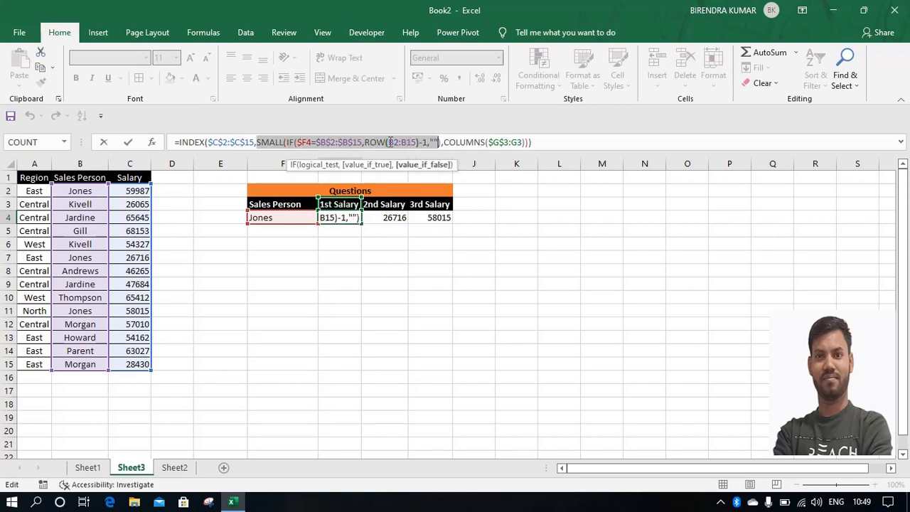
key(shift+Right)
key(shift+Right)
key(shift+Right)
key(shift+Right)
key(shift+Right)
key(shift+Right)
key(shift+Right)
key(shift+Right)
key(shift+Right)
key(shift+Right)
key(shift+Right)
key(shift+Right)
key(shift+Right)
key(shift+Right)
key(shift+Right)
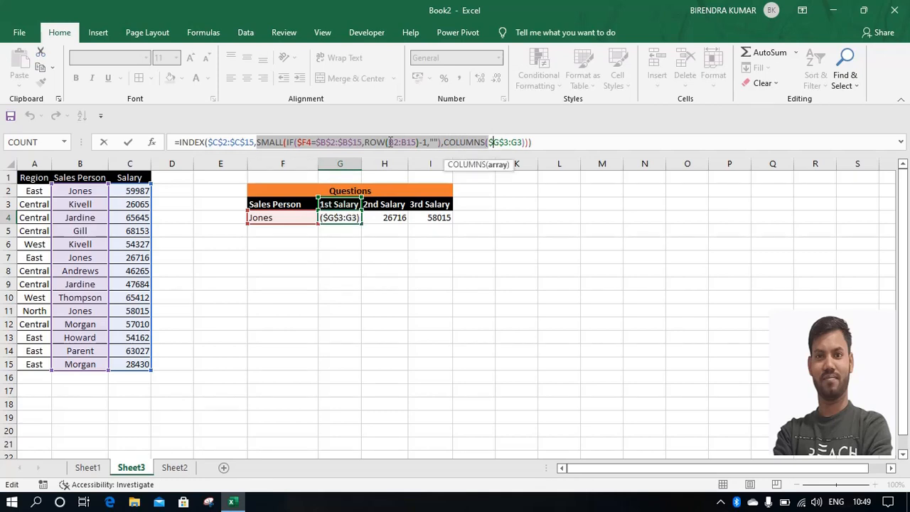
key(shift+Right)
key(shift+Right)
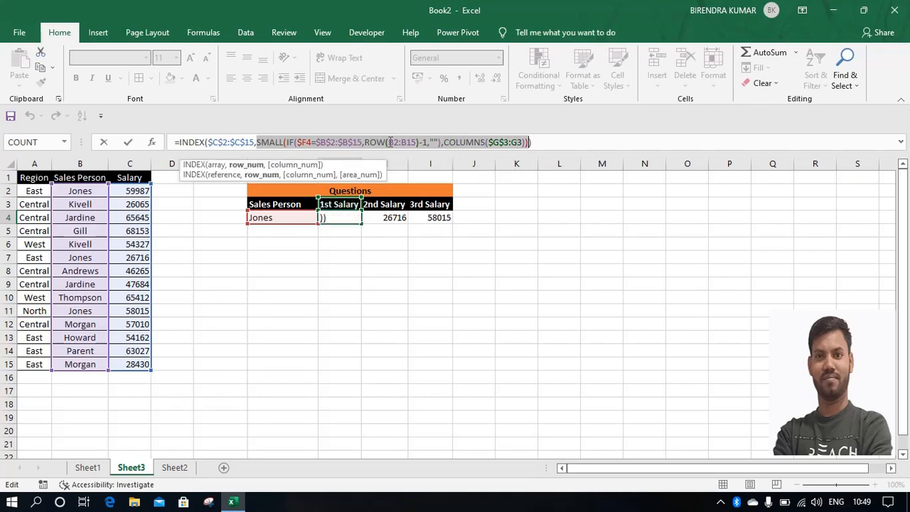
key(F9)
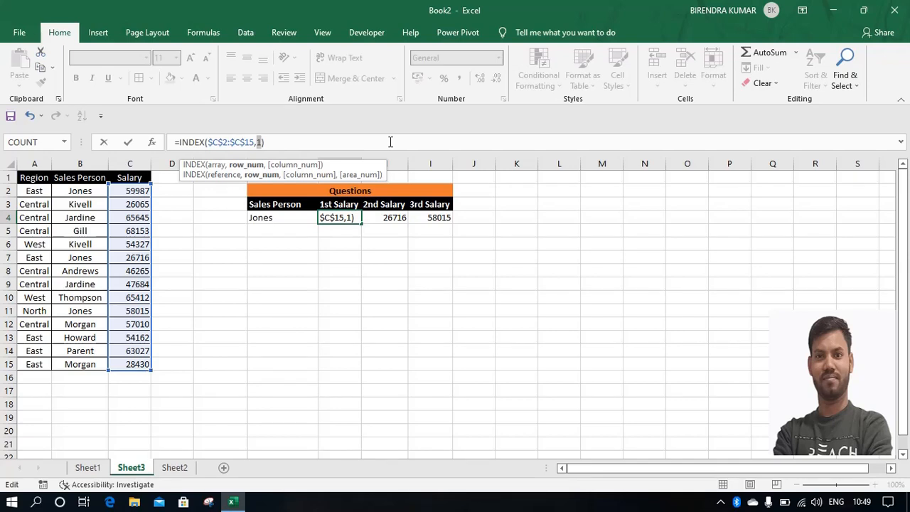
key(Escape)
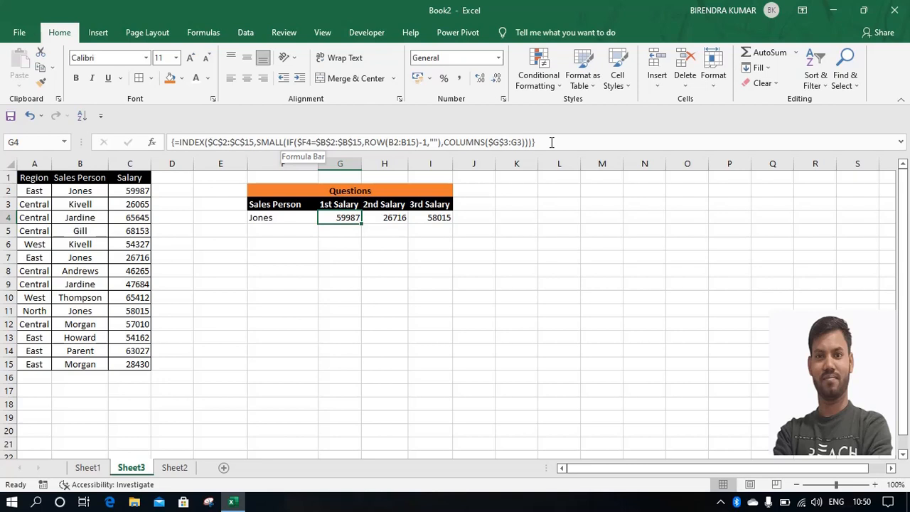
Add +2 after COLUMNS($G$3:G3) in G4, re-enter it as an array formula, and compare with H4 and I4.
key(Down)
key(Up)
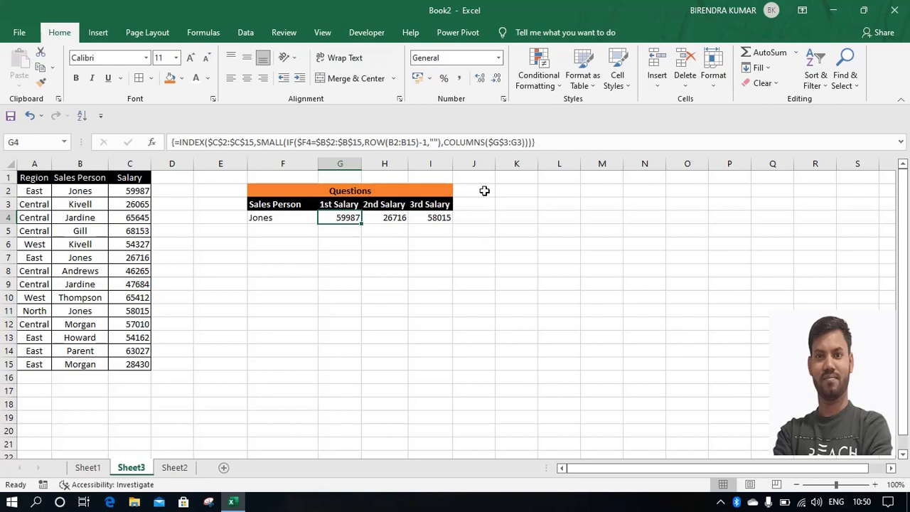
click(524, 141)
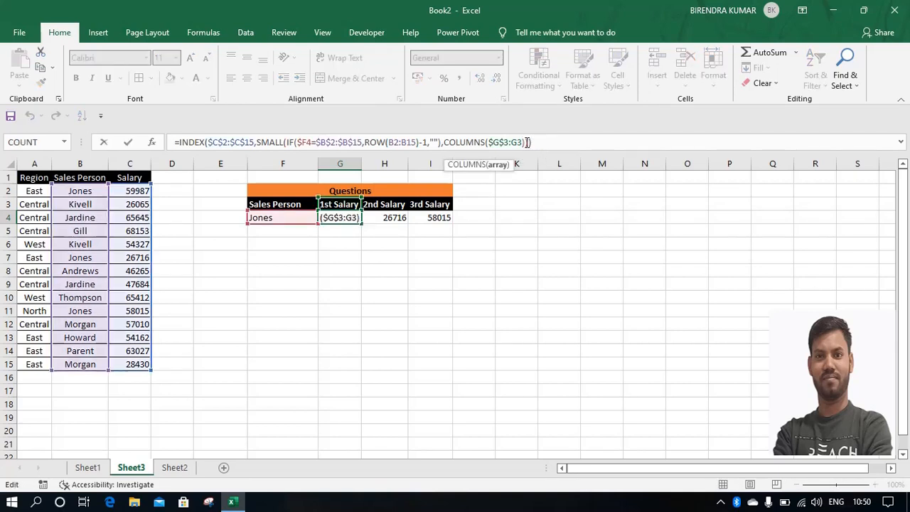
key(Right)
text(+)
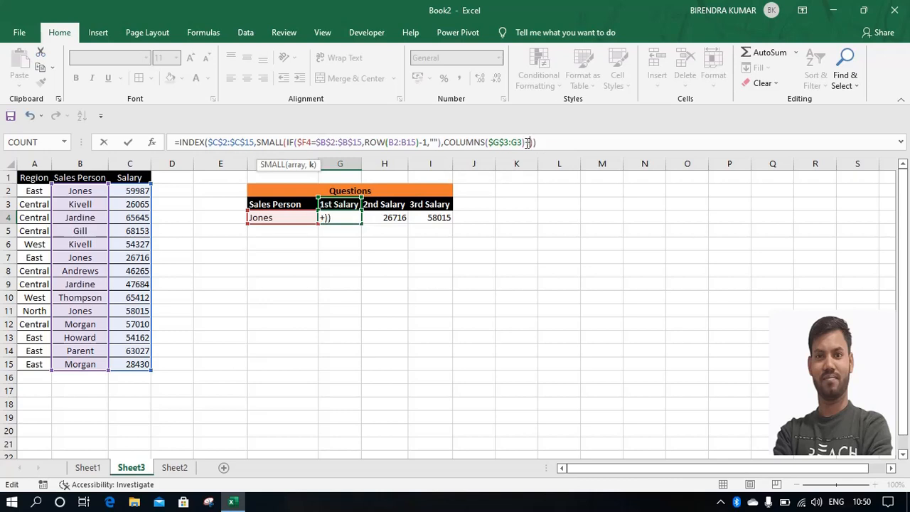
text(2)
key(ctrl+shift+Return)
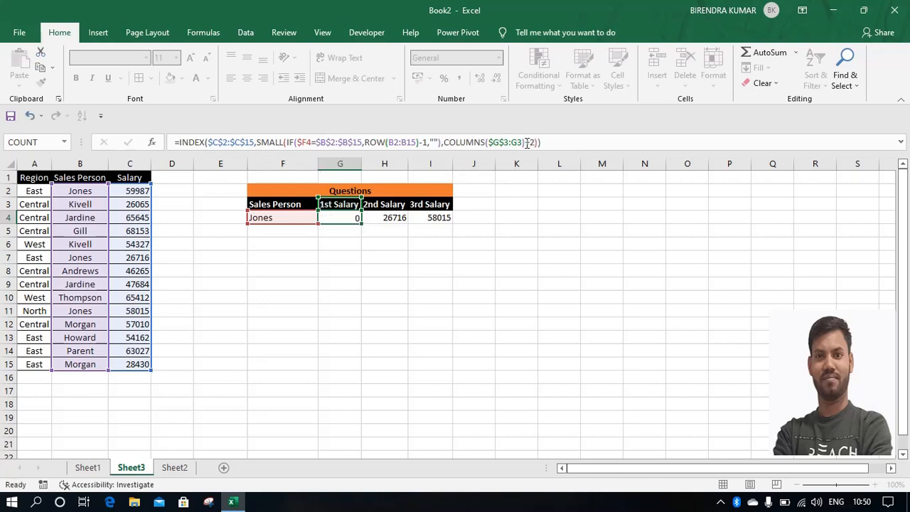
key(Right)
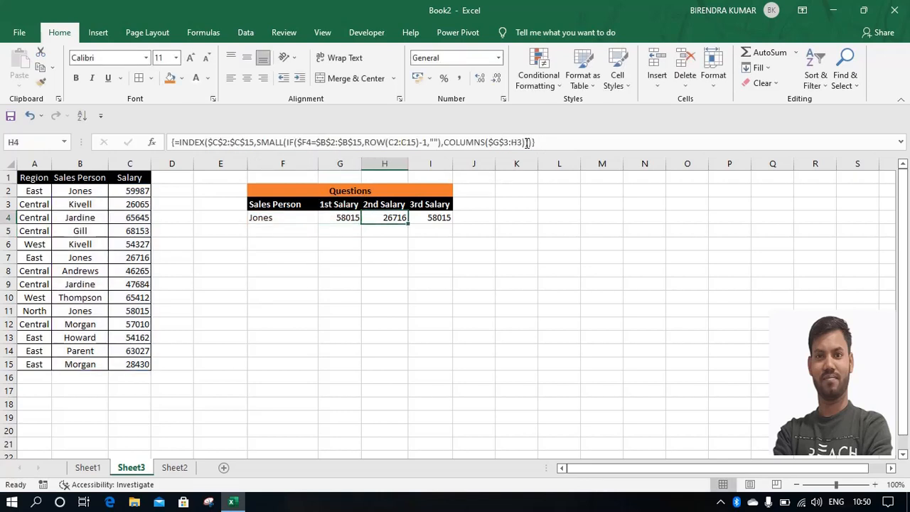
key(Right)
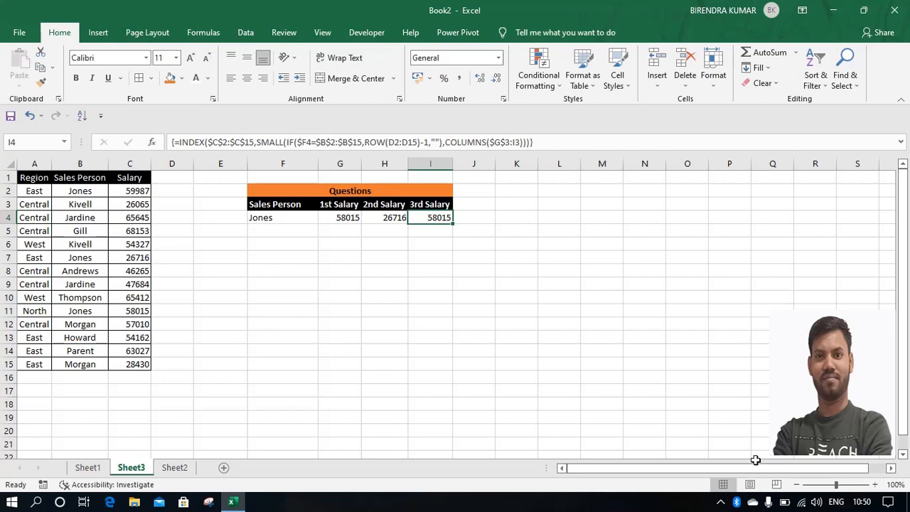
click(722, 502)
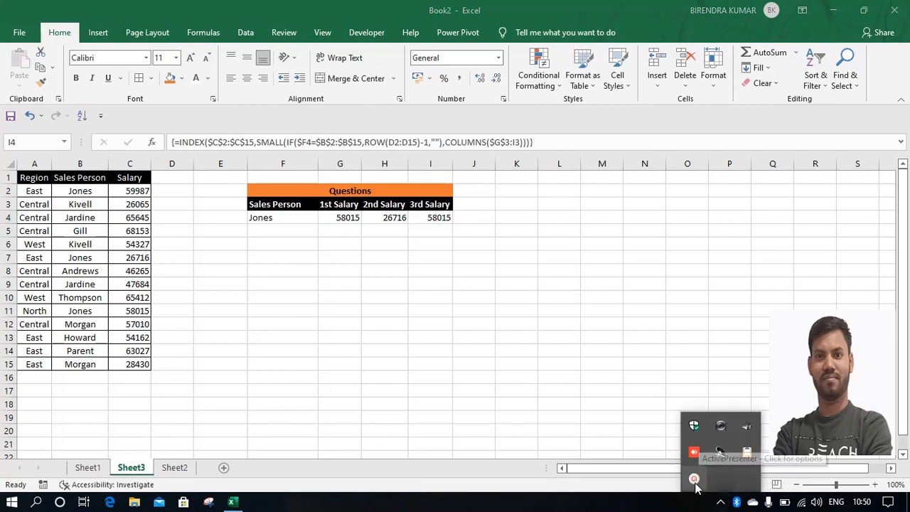
click(692, 478)
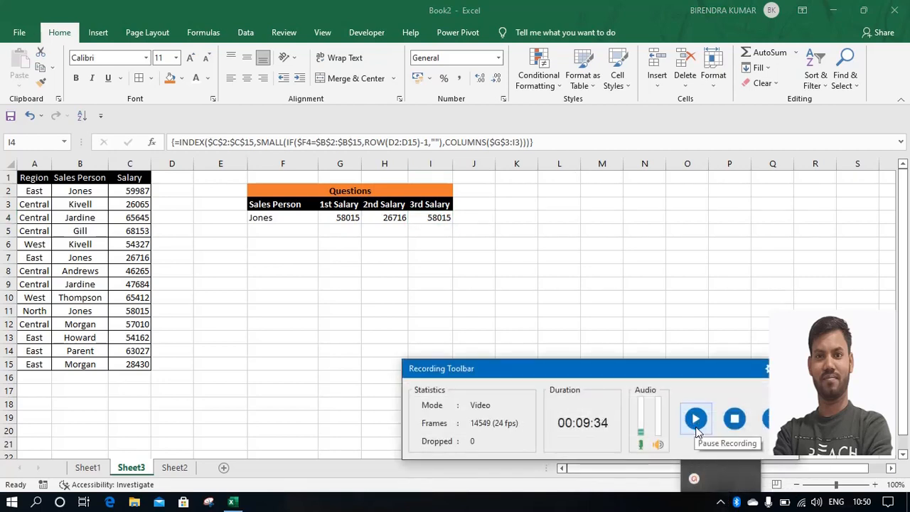
click(695, 417)
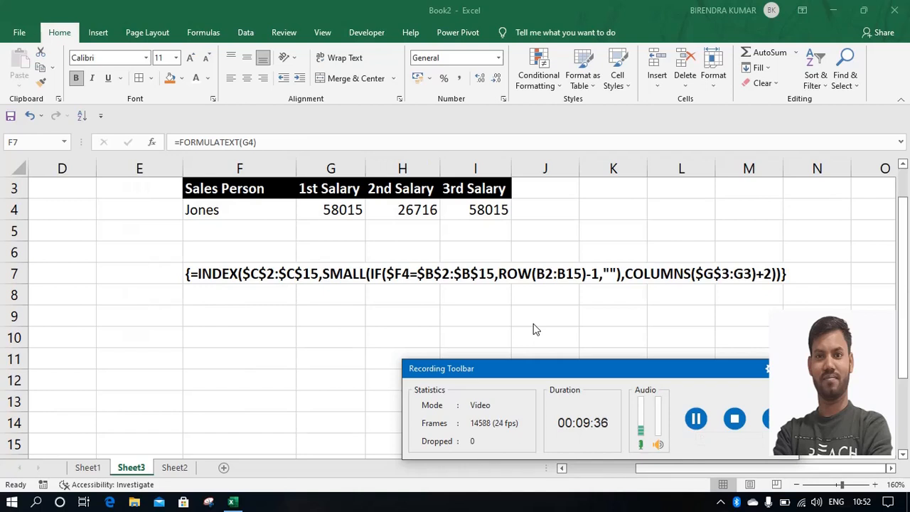
Examine the array formula in the 1st Salary cell G4 alongside its full formula text displayed in row 7.
click(349, 208)
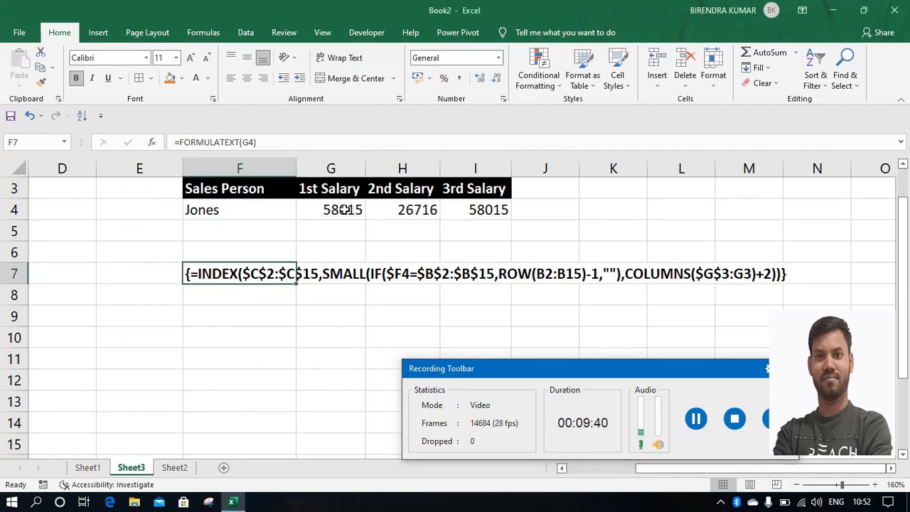
click(343, 209)
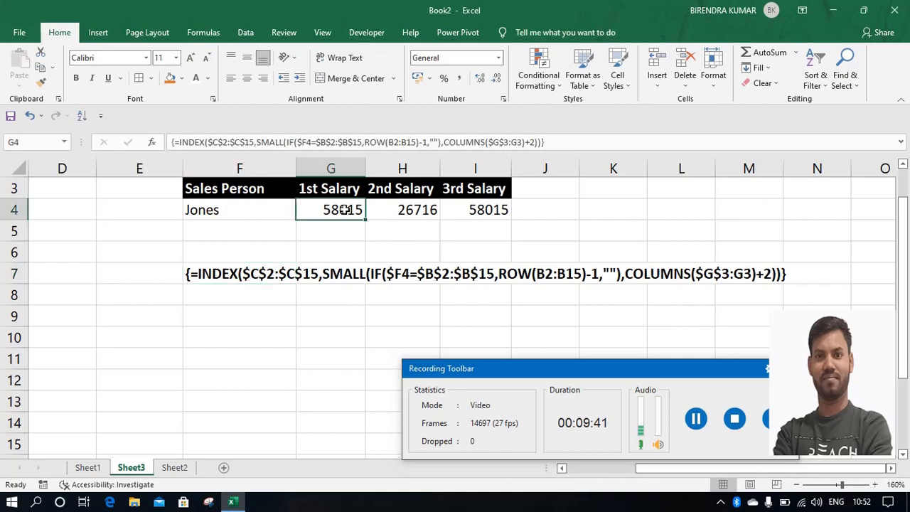
click(218, 295)
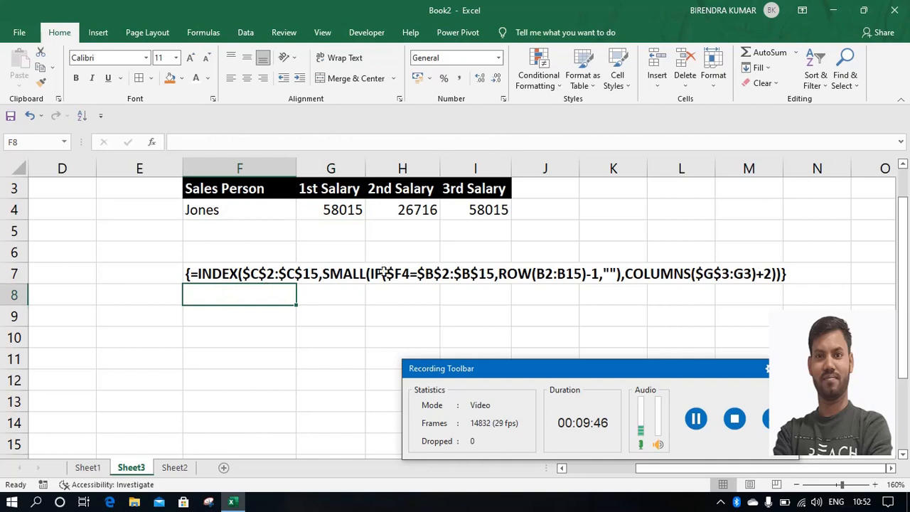
click(804, 271)
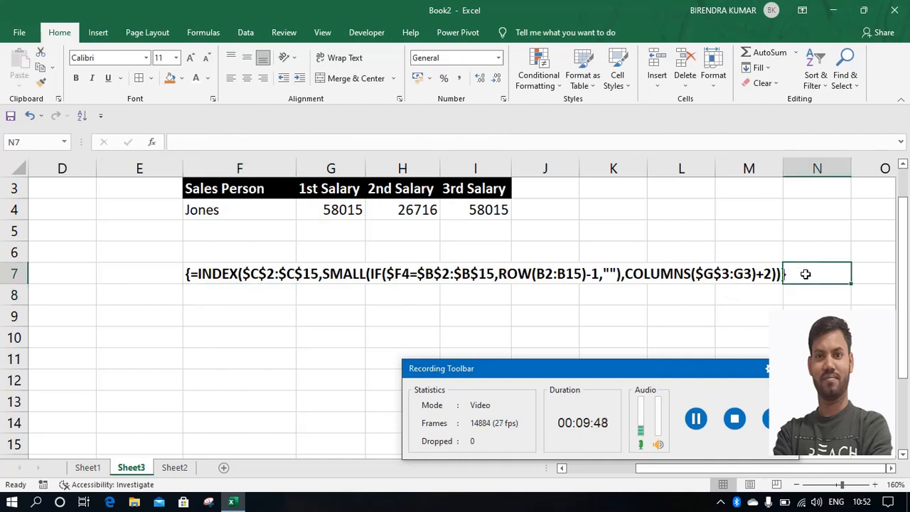
click(251, 321)
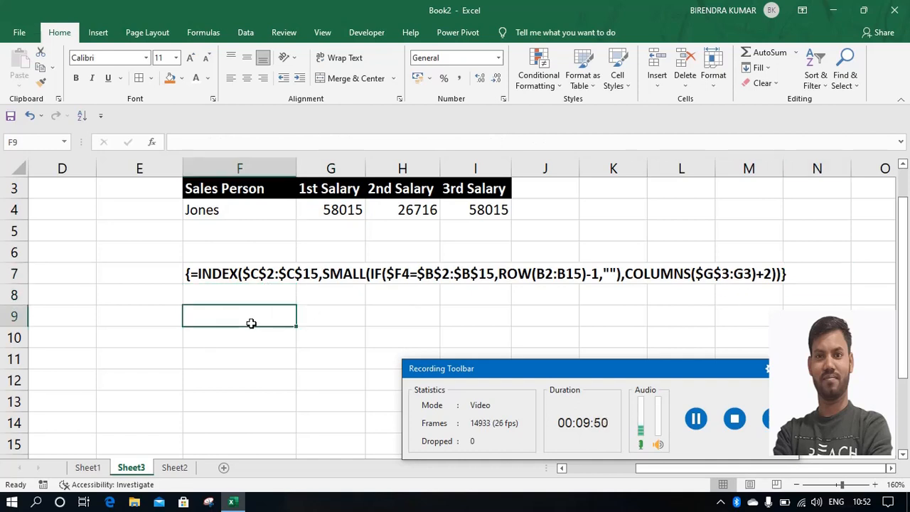